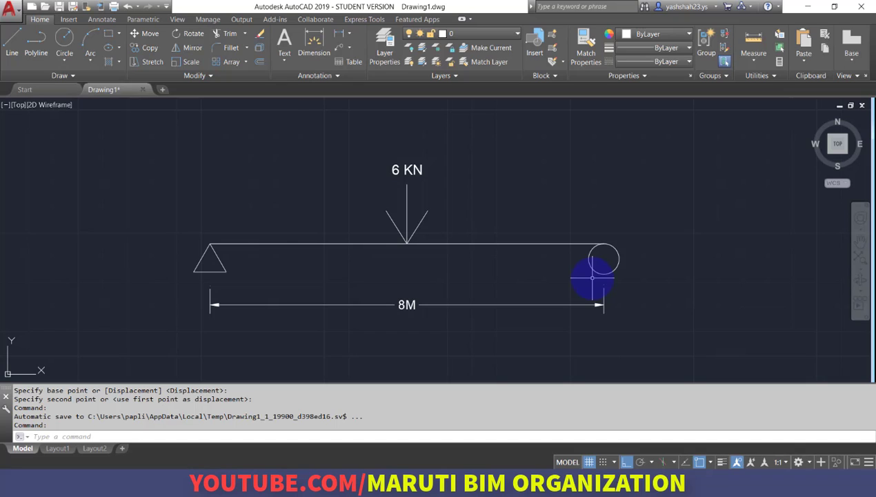
Draw a horizontal line about 1 unit long to the right from the bottom of the roller support circle.
{"action": "type", "text": "l"}
{"action": "key", "text": "Return"}
{"action": "left_click", "coordinate": [605, 274]}
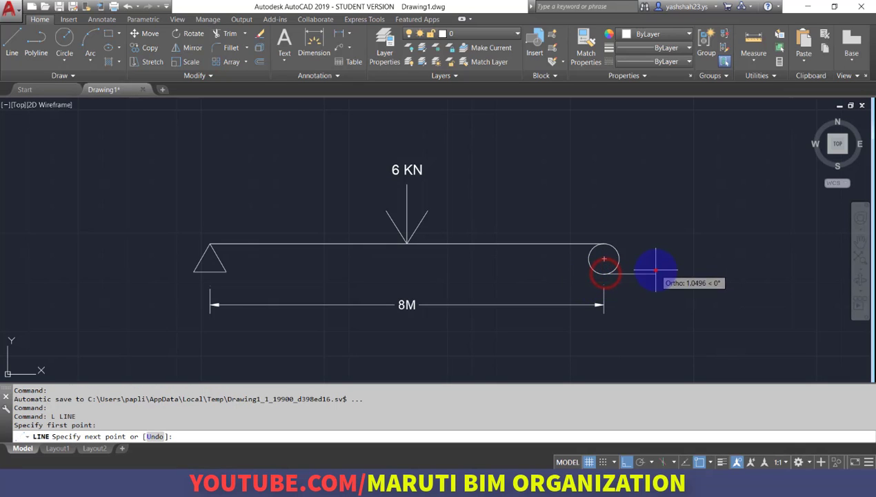
{"action": "left_click", "coordinate": [654, 271]}
{"action": "key", "text": "Return"}
Stretch the left end of the line under the roller circle leftward so the line extends on both sides of the circle.
{"action": "left_click", "coordinate": [640, 276]}
{"action": "left_click", "coordinate": [621, 275]}
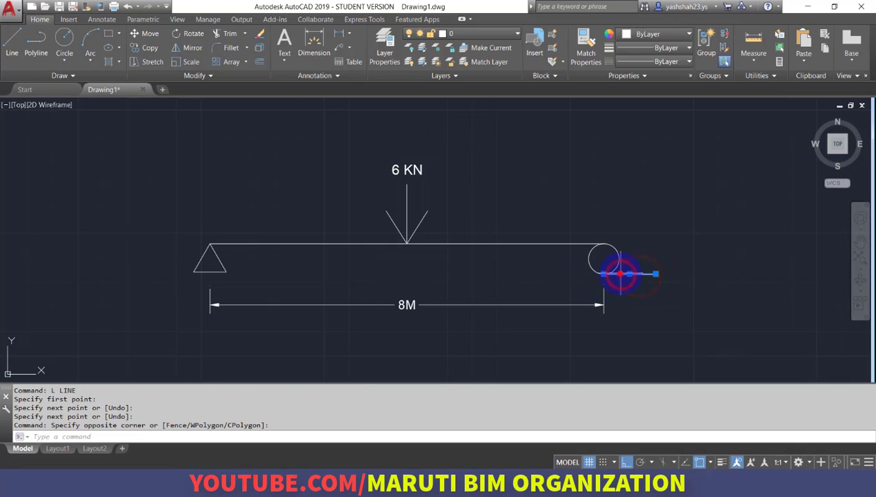
{"action": "left_click", "coordinate": [604, 273]}
{"action": "left_click", "coordinate": [556, 274]}
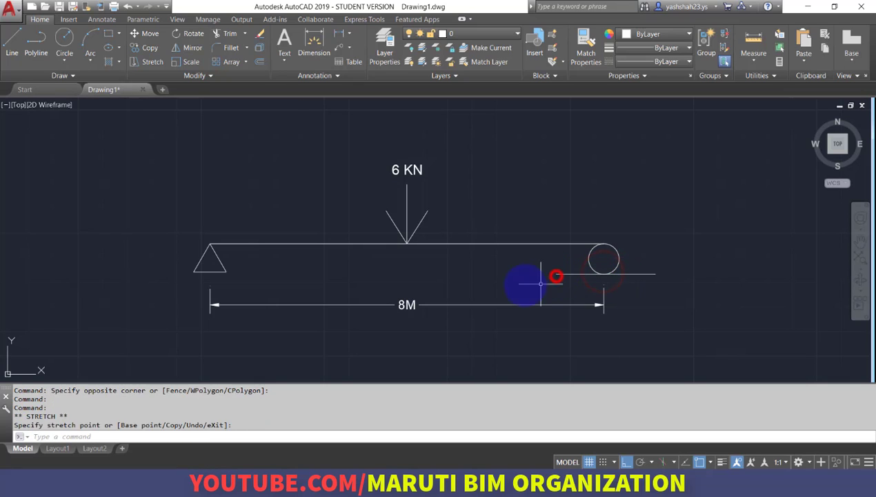
{"action": "key", "text": "Escape"}
{"action": "key", "text": "Escape"}
{"action": "key", "text": "Escape"}
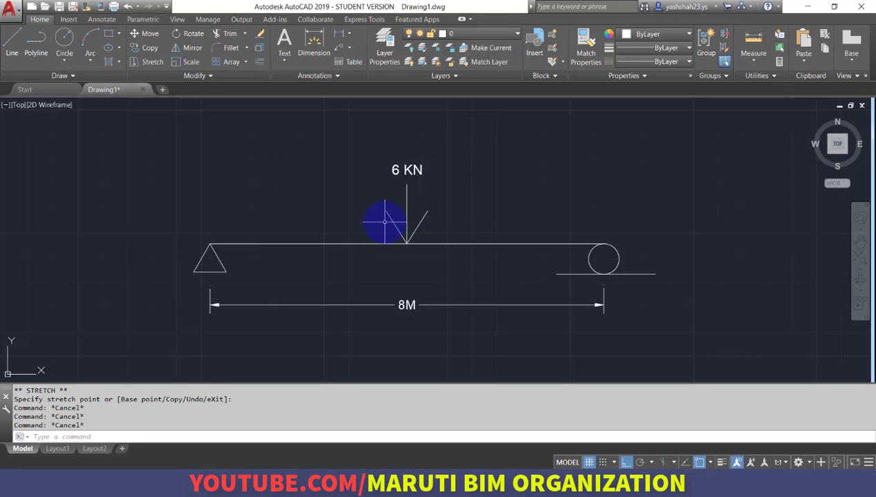
Switch to SAP2000, start a new model and move the New Model dialog up and to the left.
{"action": "left_click", "coordinate": [472, 482]}
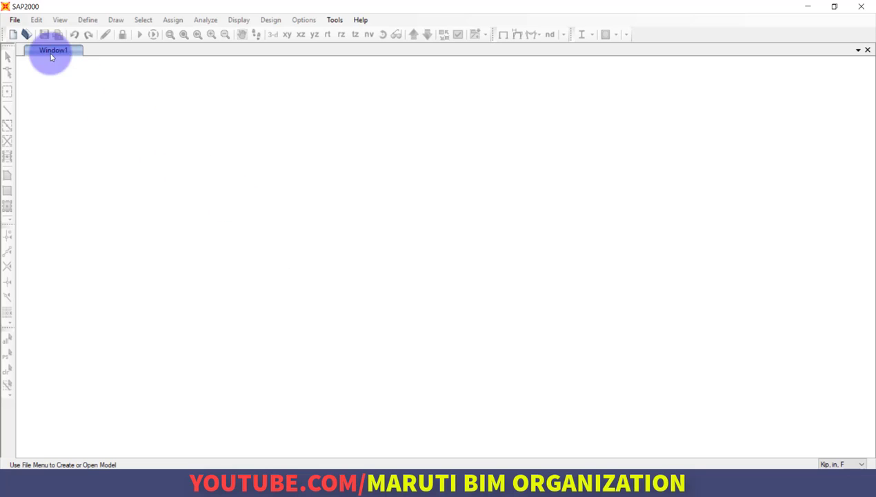
{"action": "left_click", "coordinate": [15, 19]}
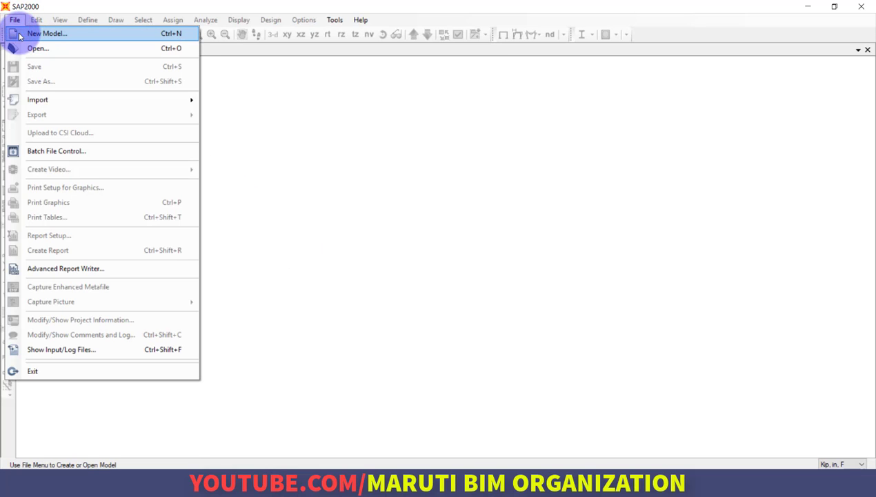
{"action": "left_click", "coordinate": [20, 35]}
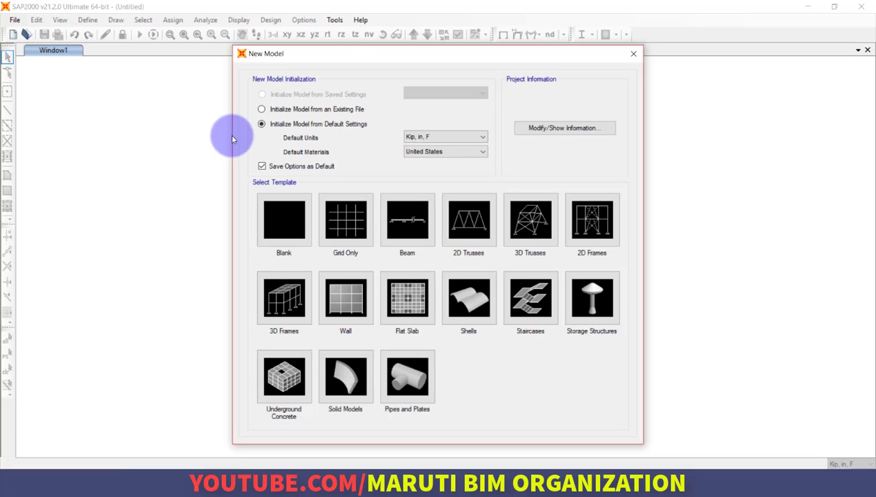
{"action": "left_click", "coordinate": [334, 54]}
{"action": "left_click_drag", "start_coordinate": [335, 54], "coordinate": [273, 35]}
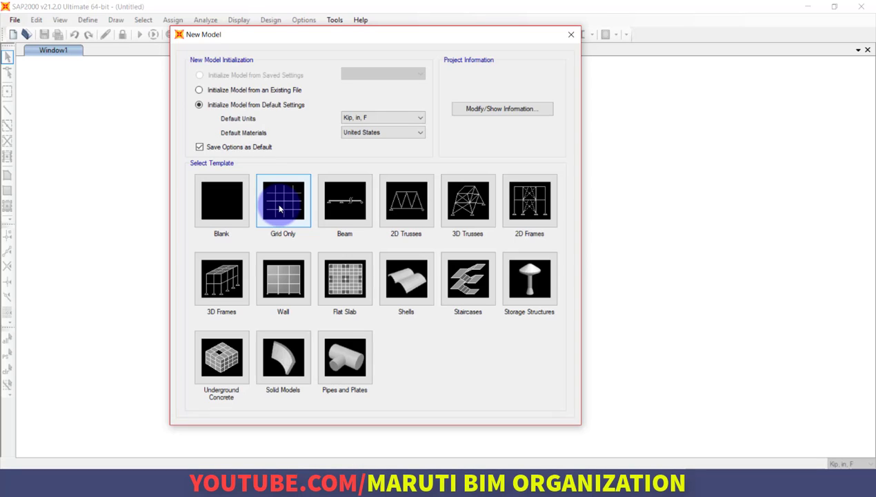
{"action": "left_click", "coordinate": [348, 206]}
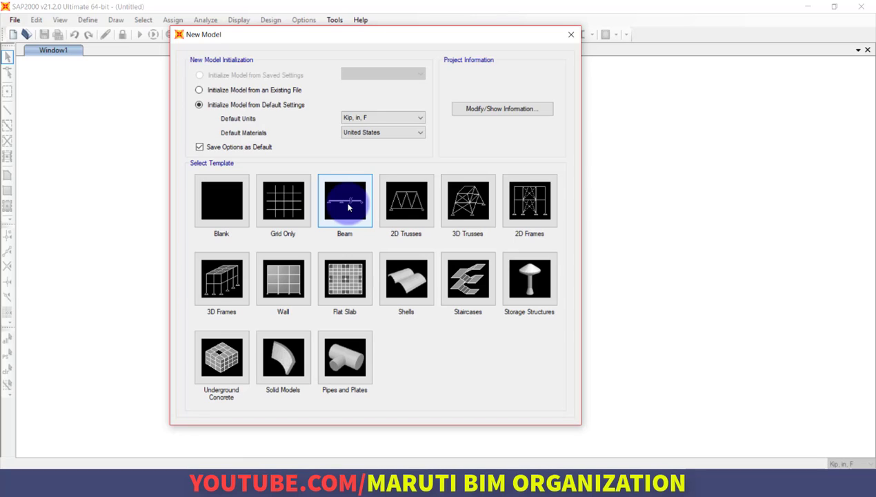
{"action": "left_click", "coordinate": [410, 205]}
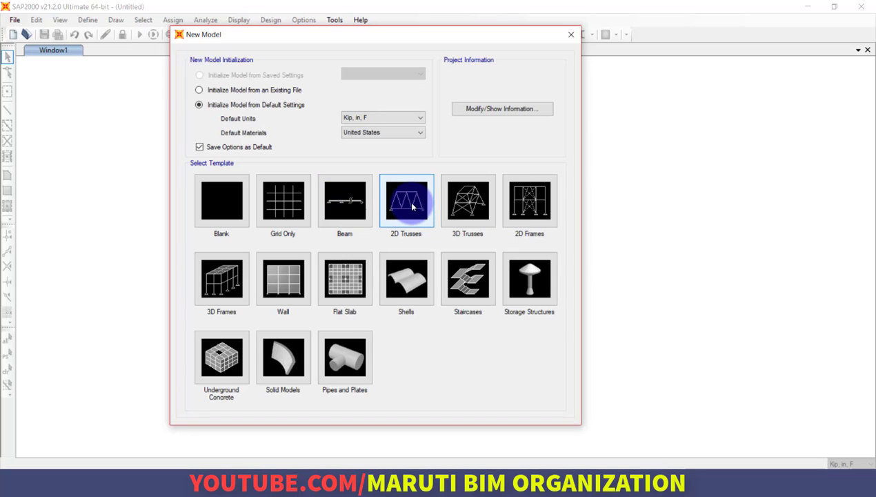
{"action": "left_click", "coordinate": [465, 203]}
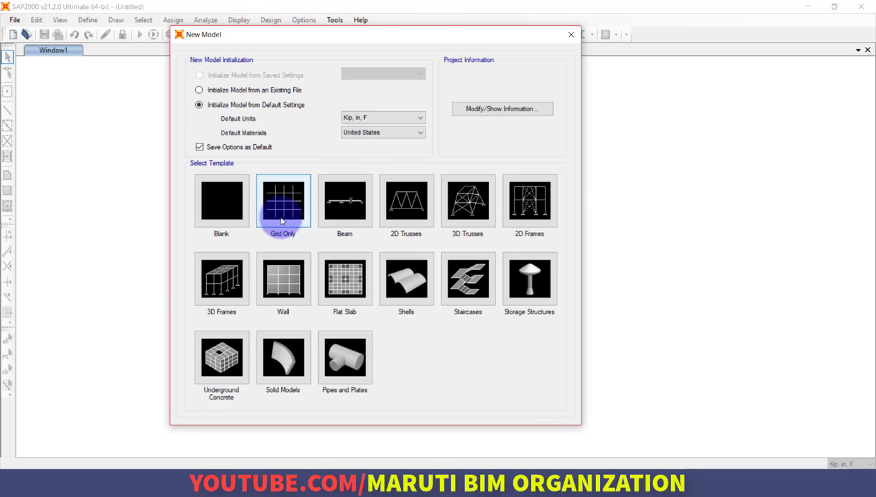
Set the new model's default units to KN, m, C and its default materials to India.
{"action": "left_click", "coordinate": [385, 120]}
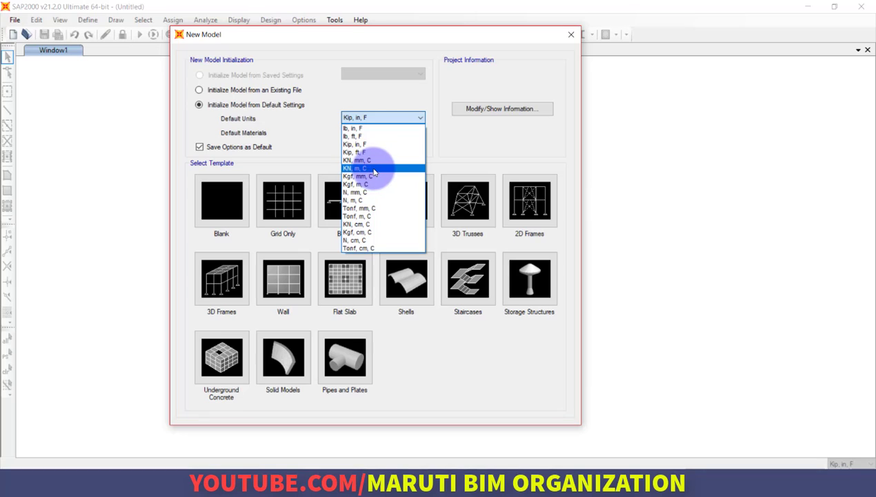
{"action": "left_click", "coordinate": [369, 170]}
{"action": "left_click", "coordinate": [377, 136]}
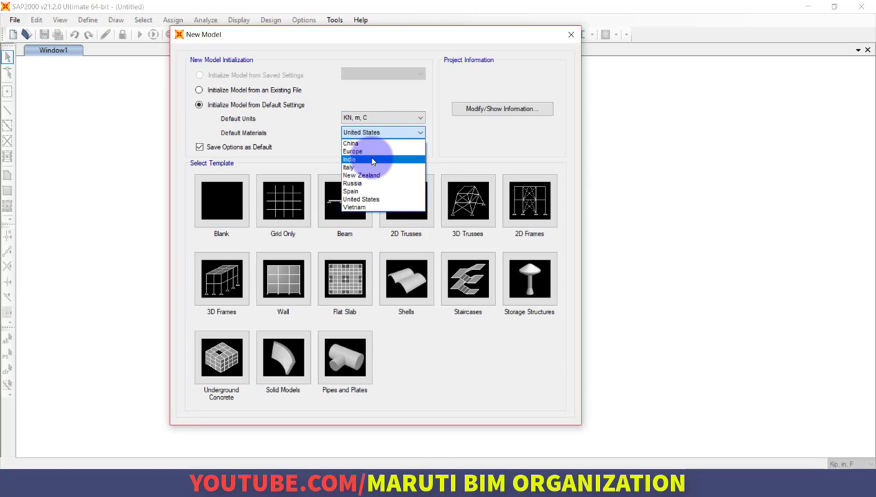
{"action": "left_click", "coordinate": [371, 158]}
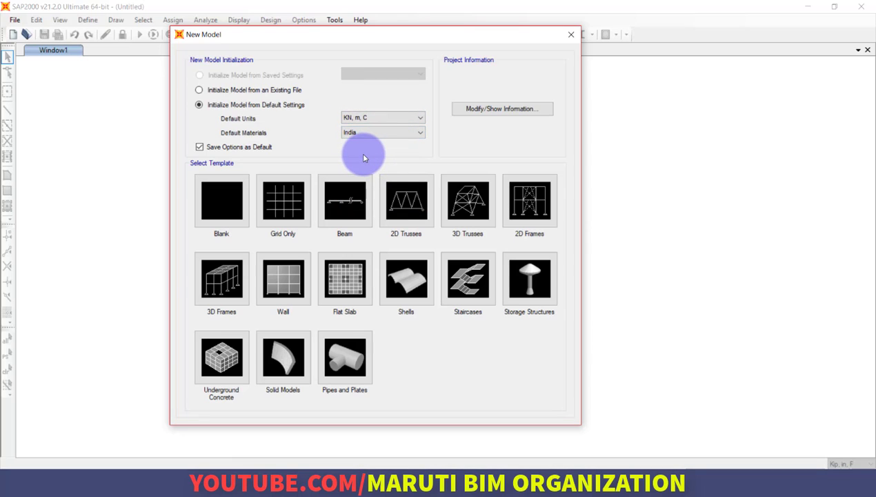
Create a Grid Only model with 4, 4 and 5 grid lines in X, Y and Z, spaced 6, 6 and 3 m from origin 0.
{"action": "left_click", "coordinate": [279, 218]}
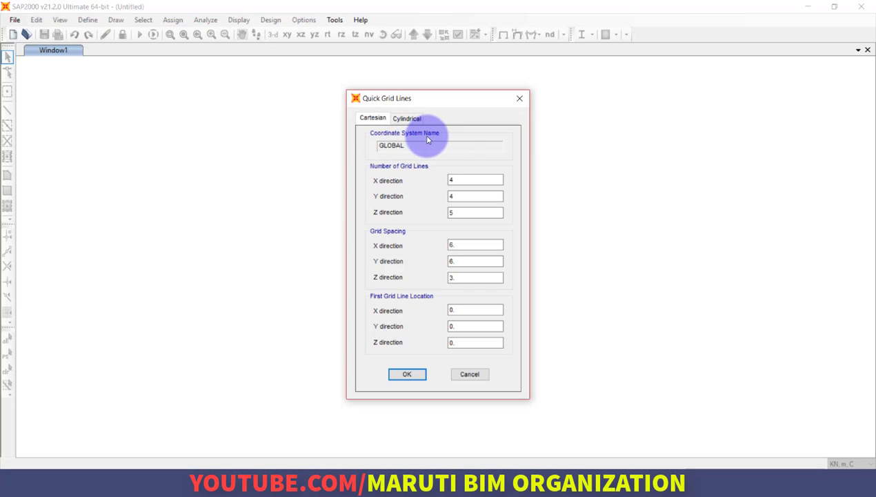
{"action": "double_click", "coordinate": [465, 181]}
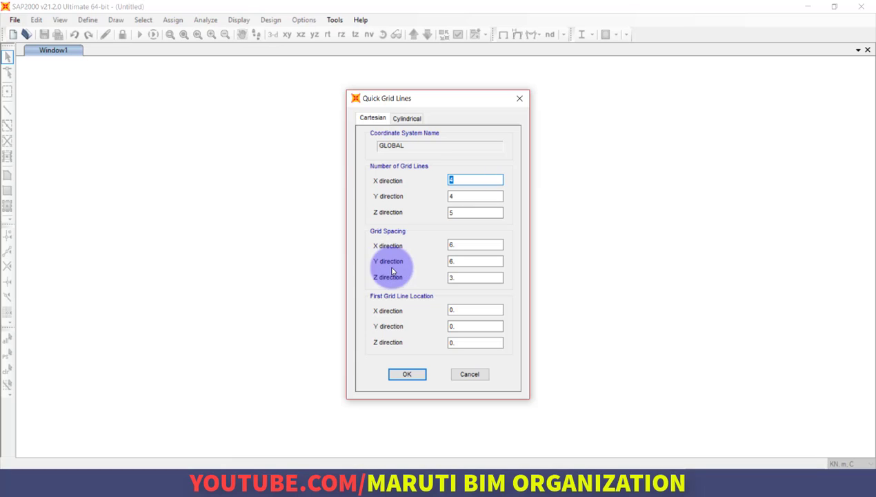
{"action": "left_click", "coordinate": [456, 310]}
{"action": "left_click", "coordinate": [461, 326]}
{"action": "left_click", "coordinate": [462, 344]}
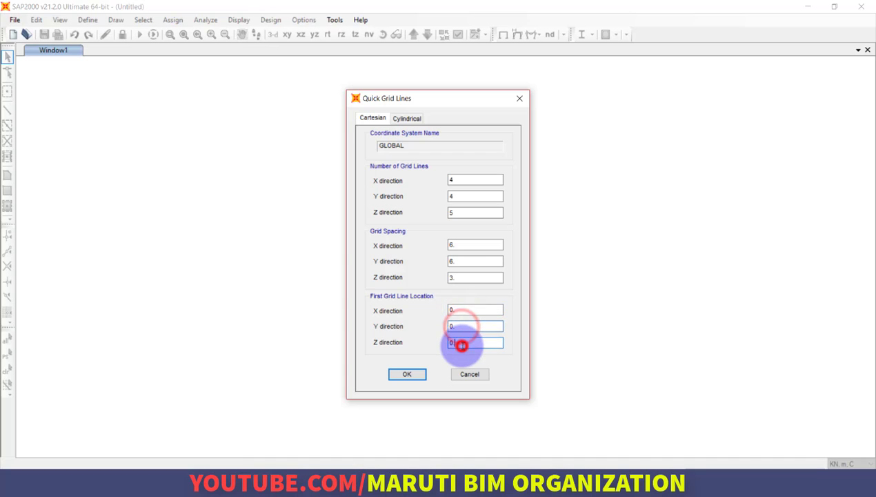
{"action": "left_click", "coordinate": [406, 378]}
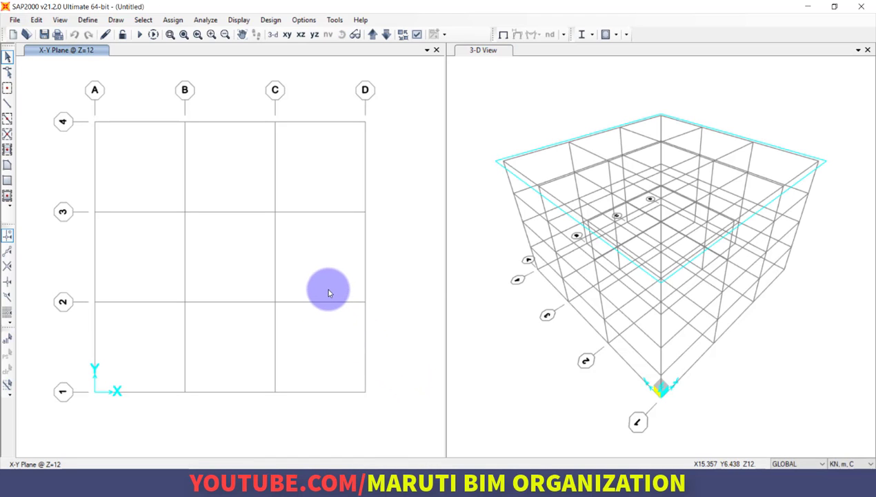
Activate the X-Y plan window and the 3-D view in turn to compare how each shows the grid.
{"action": "left_click", "coordinate": [410, 268]}
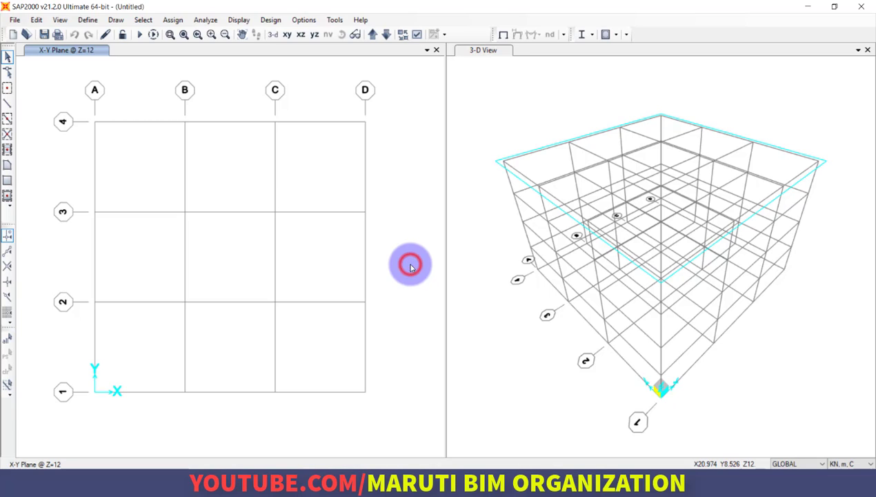
{"action": "left_click", "coordinate": [513, 74]}
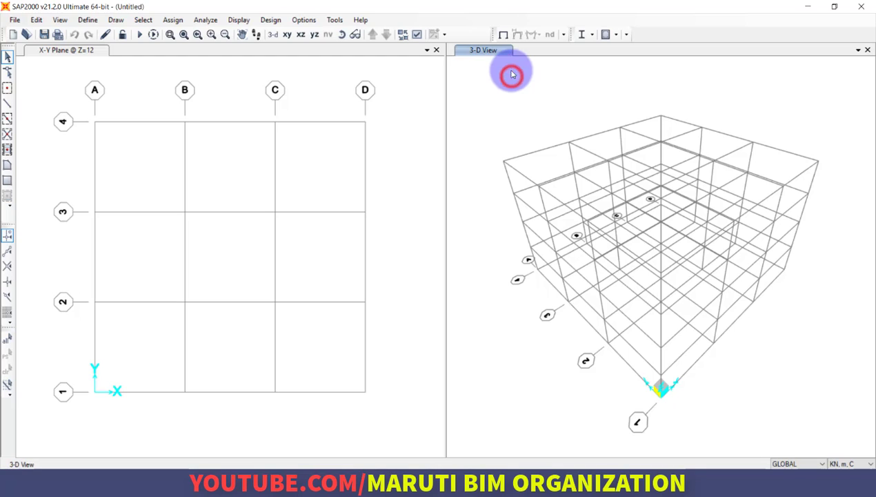
{"action": "left_click", "coordinate": [140, 96]}
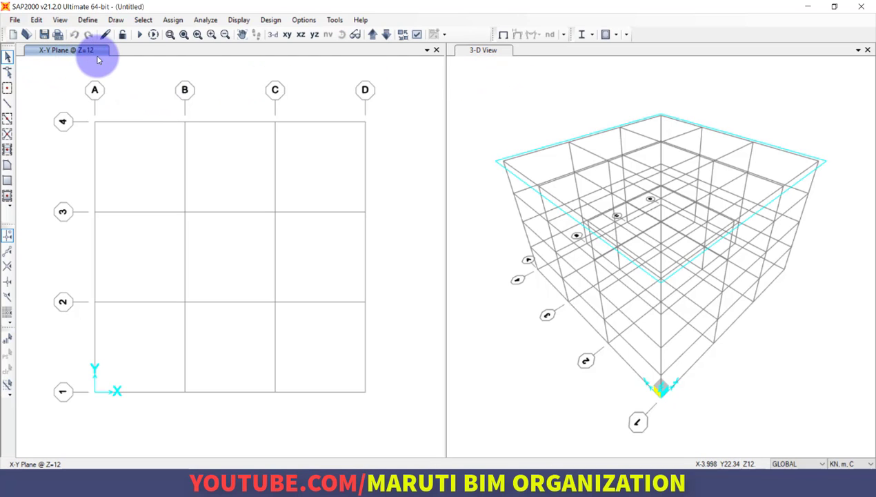
{"action": "left_click", "coordinate": [483, 88]}
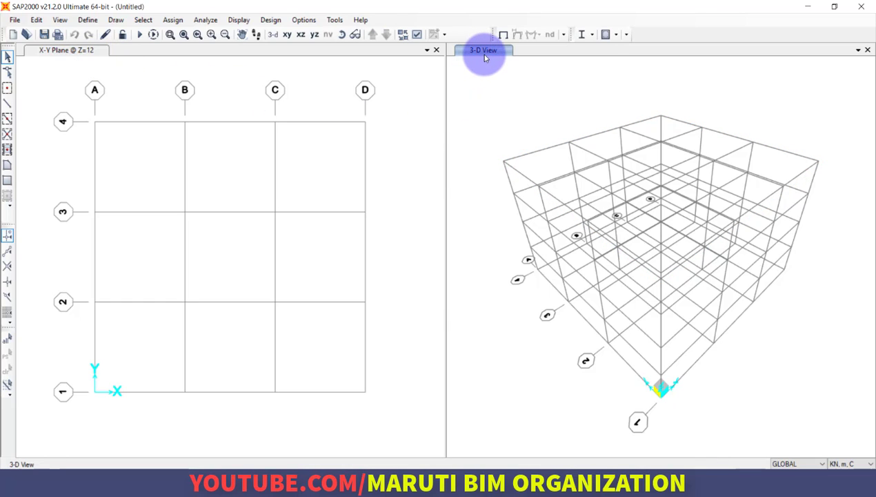
{"action": "left_click", "coordinate": [142, 180]}
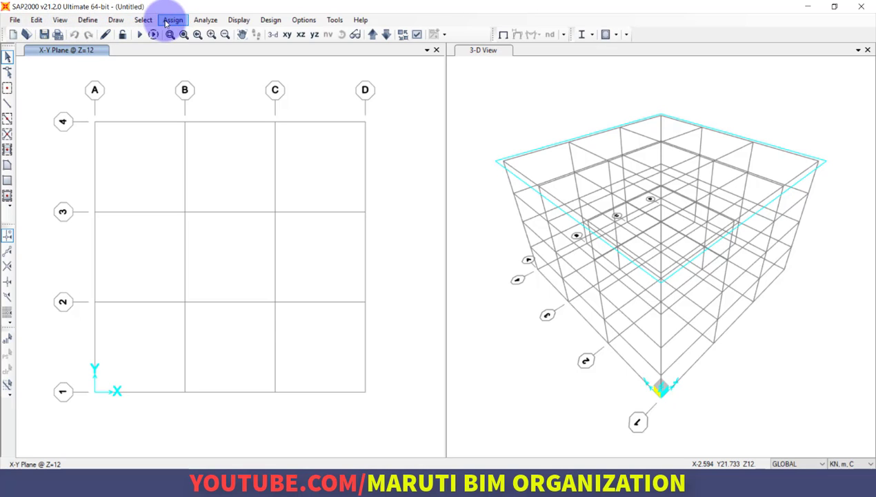
{"action": "left_click", "coordinate": [15, 19]}
{"action": "left_click", "coordinate": [14, 19]}
{"action": "left_click", "coordinate": [40, 20]}
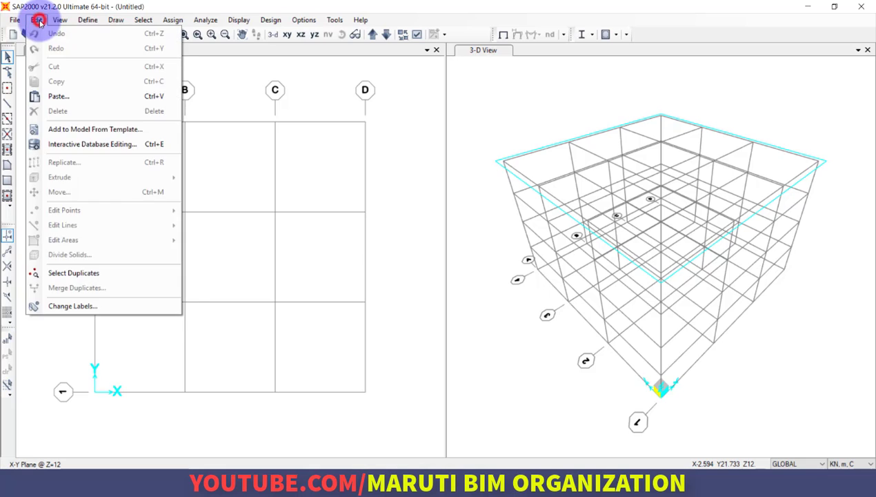
{"action": "mouse_move", "coordinate": [105, 22]}
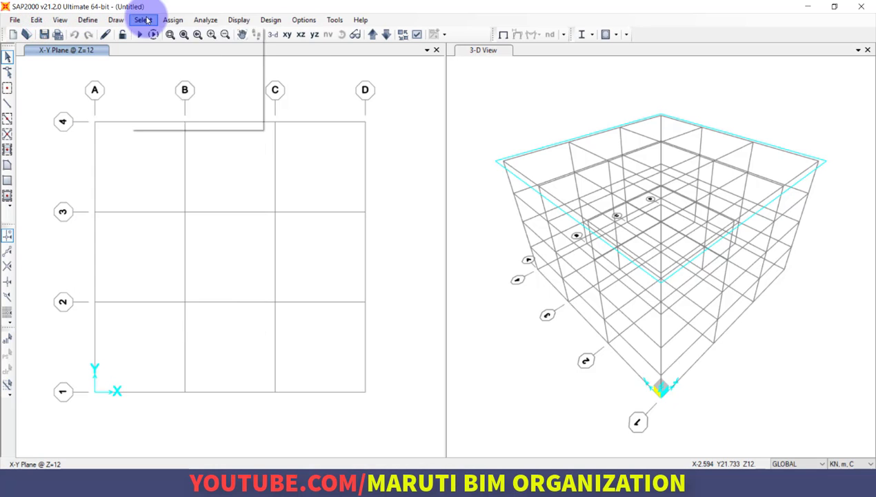
{"action": "mouse_move", "coordinate": [195, 20]}
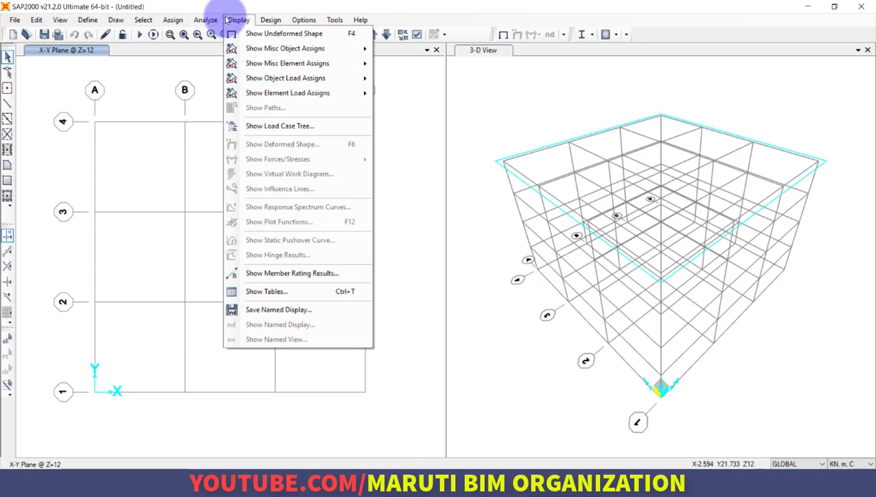
{"action": "mouse_move", "coordinate": [314, 23]}
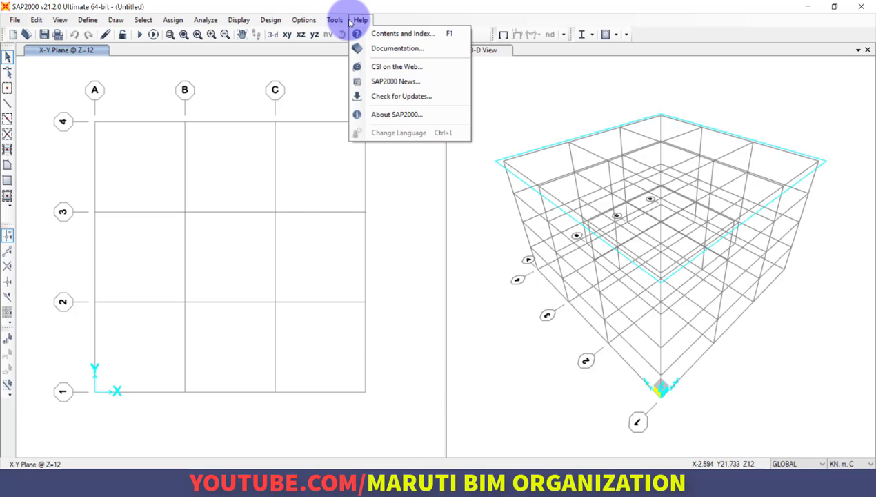
{"action": "mouse_move", "coordinate": [17, 20]}
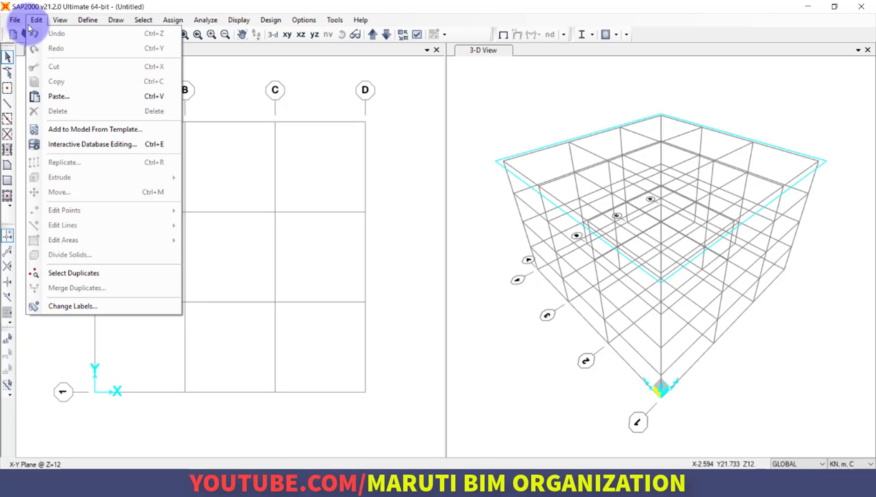
{"action": "mouse_move", "coordinate": [61, 23]}
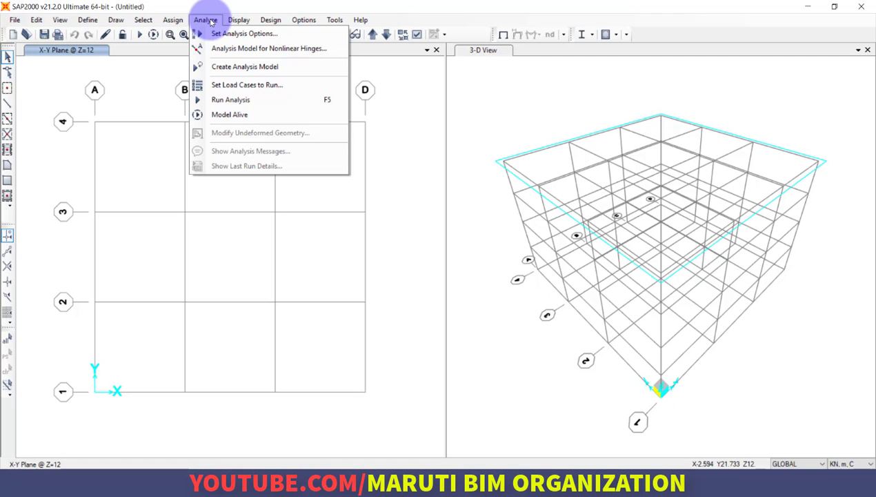
{"action": "mouse_move", "coordinate": [243, 22]}
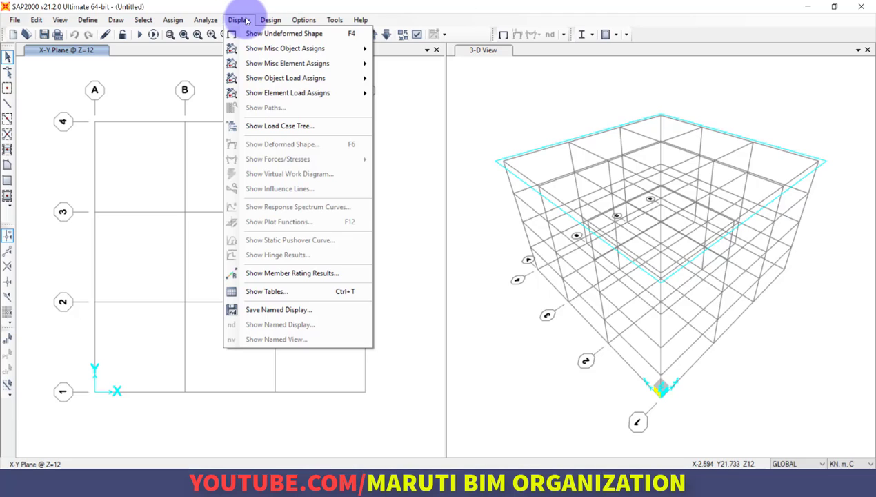
{"action": "left_click", "coordinate": [264, 21]}
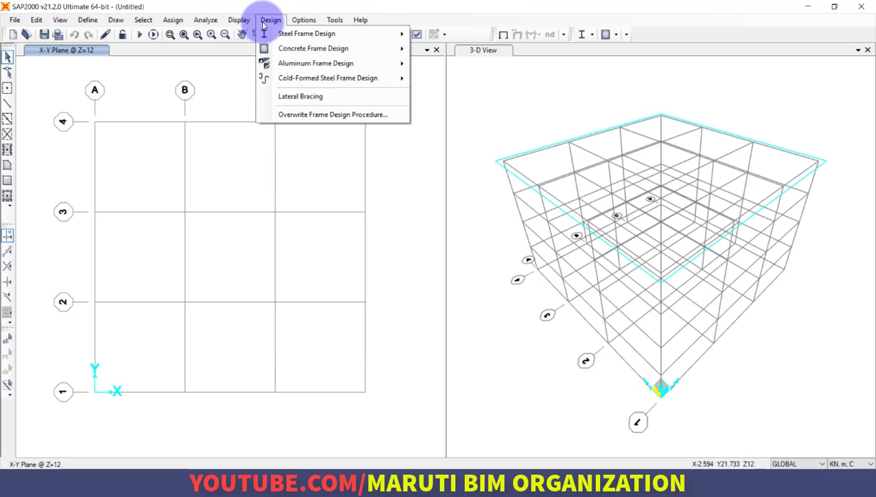
{"action": "mouse_move", "coordinate": [286, 38]}
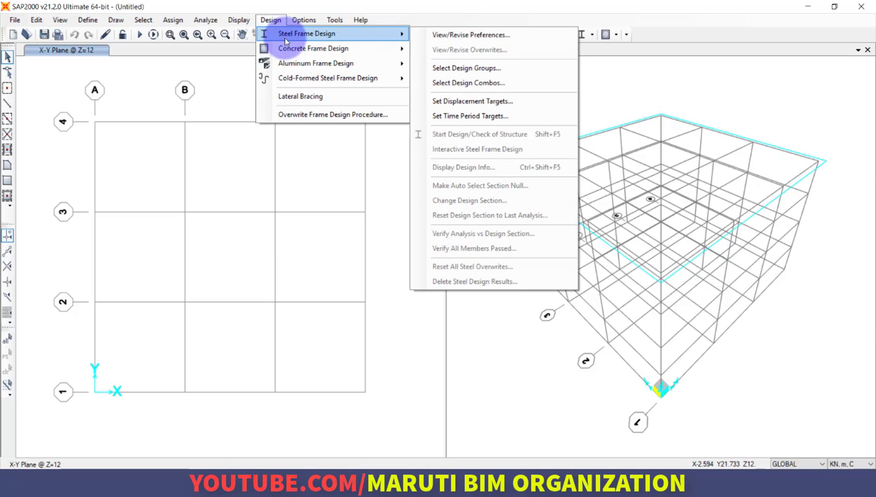
{"action": "mouse_move", "coordinate": [284, 62]}
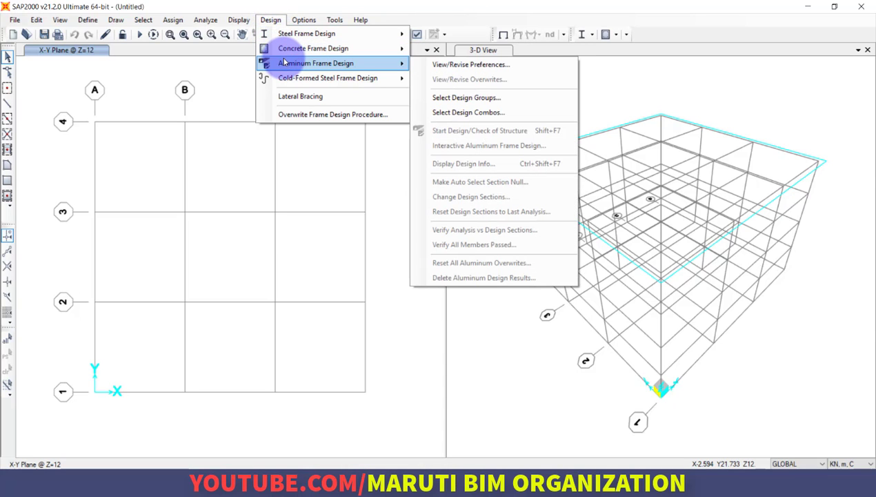
{"action": "left_click", "coordinate": [273, 19]}
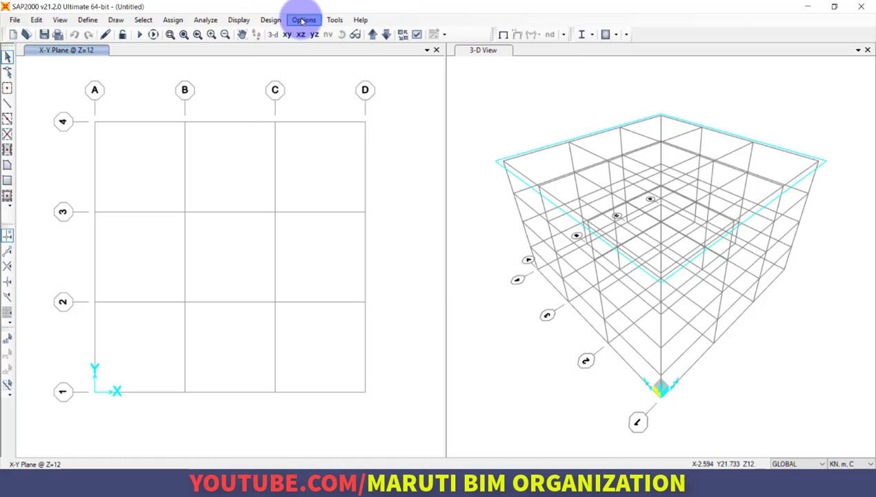
{"action": "left_click", "coordinate": [302, 21]}
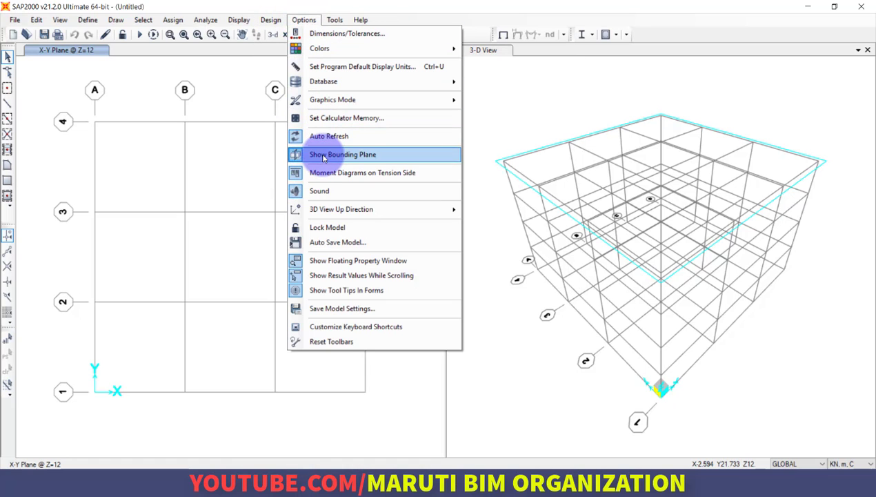
Open the program documentation and look through its Tutorials, Manuals and Steel Frame Design documents.
{"action": "left_click", "coordinate": [334, 19]}
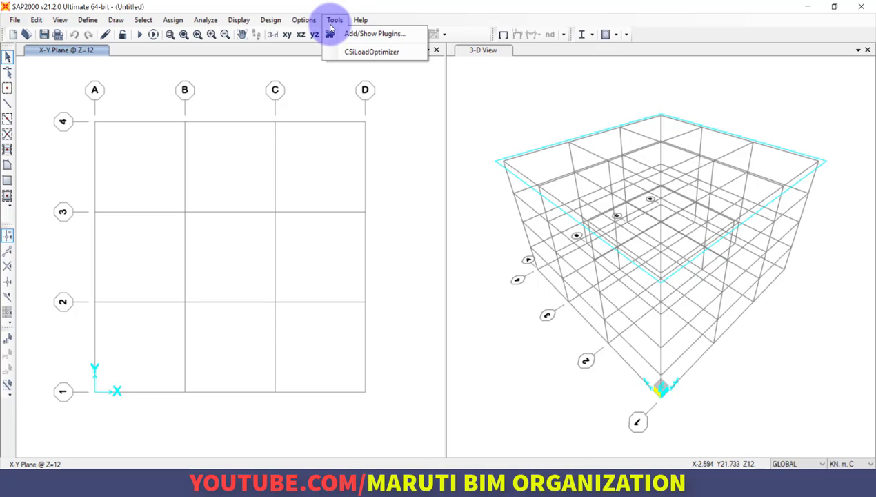
{"action": "mouse_move", "coordinate": [314, 22]}
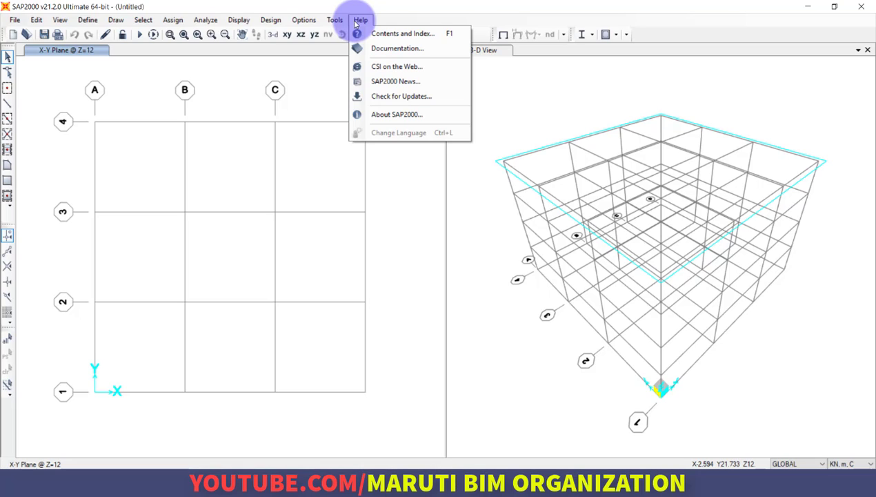
{"action": "left_click", "coordinate": [387, 49]}
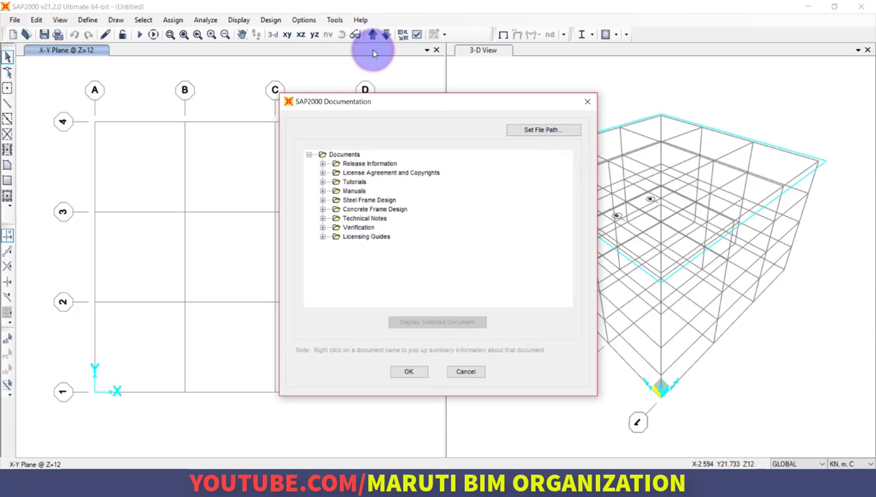
{"action": "left_click", "coordinate": [322, 181]}
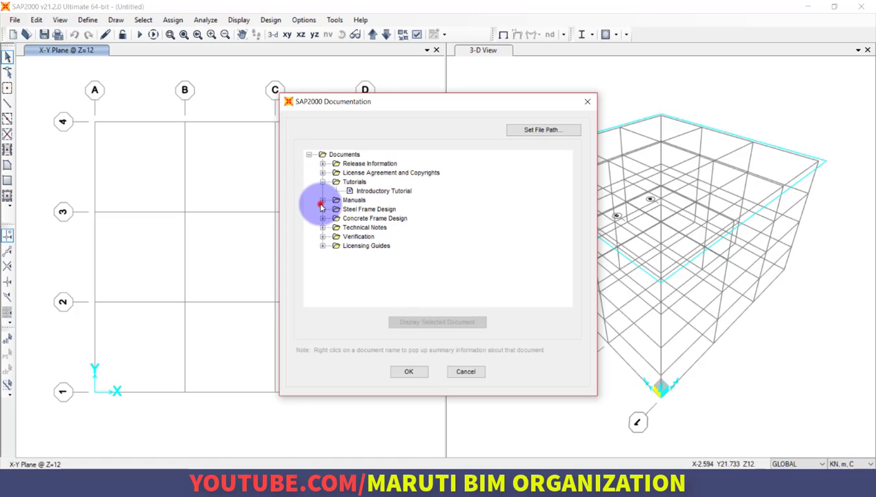
{"action": "left_click", "coordinate": [323, 200]}
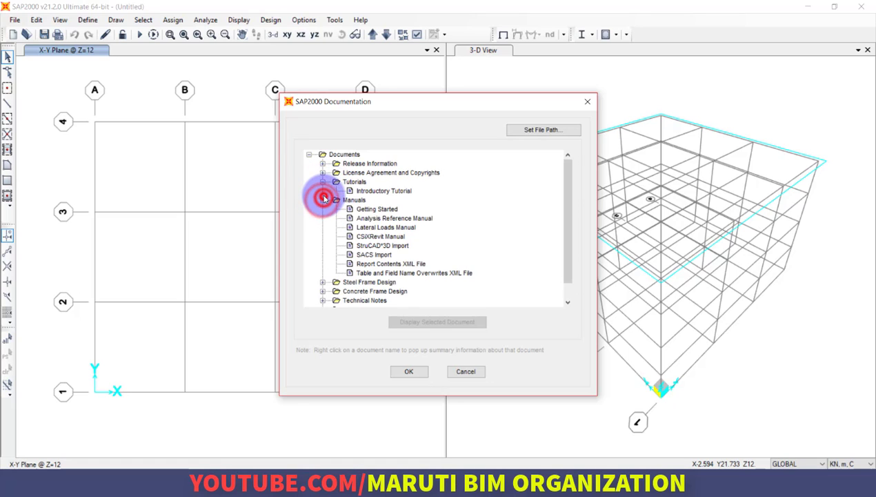
{"action": "scroll", "coordinate": [370, 259], "scroll_direction": "down", "scroll_amount": 1}
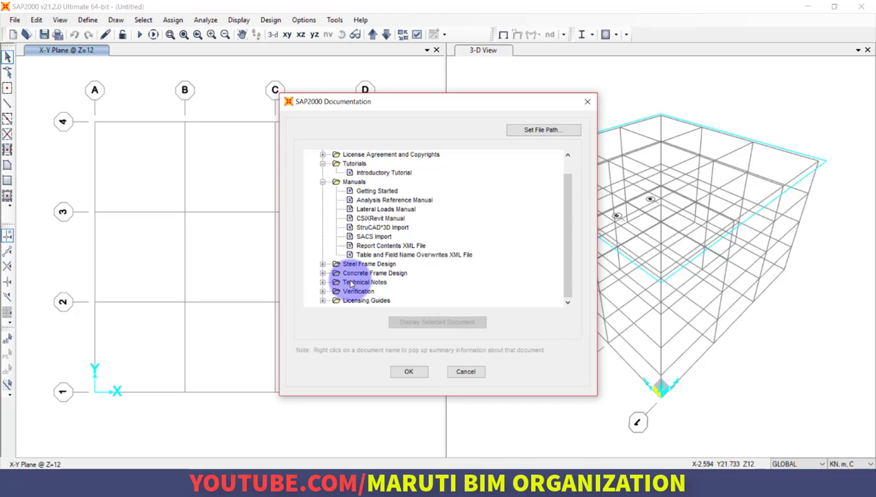
{"action": "left_click", "coordinate": [321, 266]}
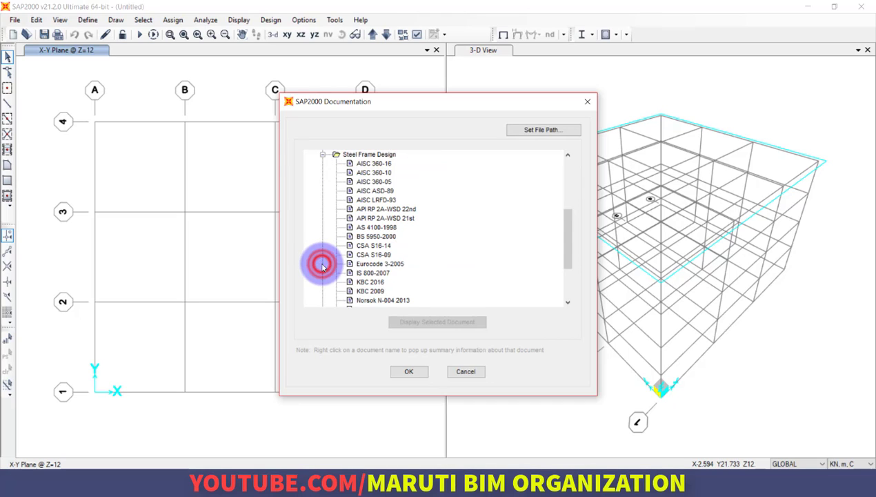
{"action": "scroll", "coordinate": [324, 259], "scroll_direction": "up", "scroll_amount": 1}
{"action": "scroll", "coordinate": [344, 237], "scroll_direction": "down", "scroll_amount": 4}
{"action": "scroll", "coordinate": [344, 237], "scroll_direction": "up", "scroll_amount": 5}
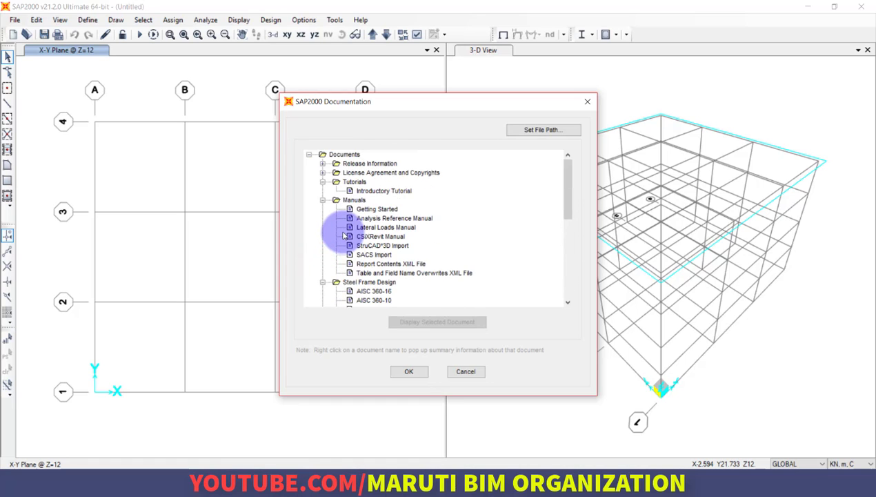
{"action": "scroll", "coordinate": [347, 236], "scroll_direction": "down", "scroll_amount": 5}
{"action": "scroll", "coordinate": [349, 235], "scroll_direction": "up", "scroll_amount": 5}
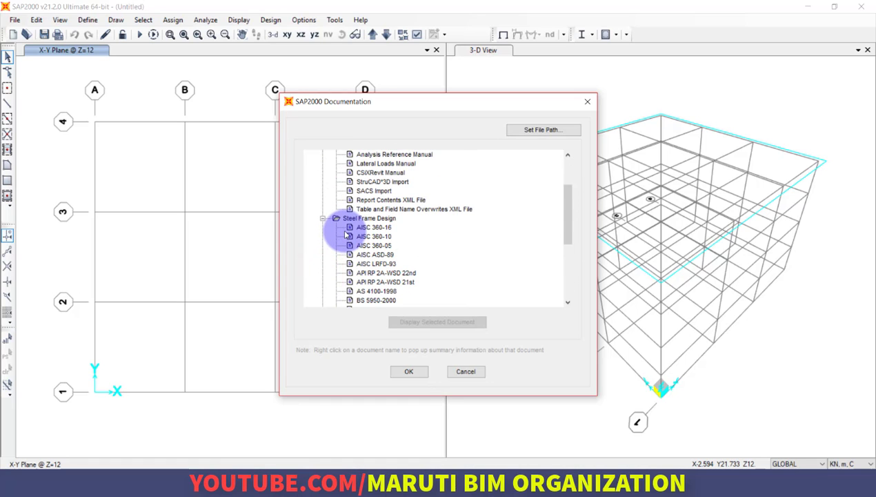
{"action": "scroll", "coordinate": [372, 235], "scroll_direction": "down", "scroll_amount": 5}
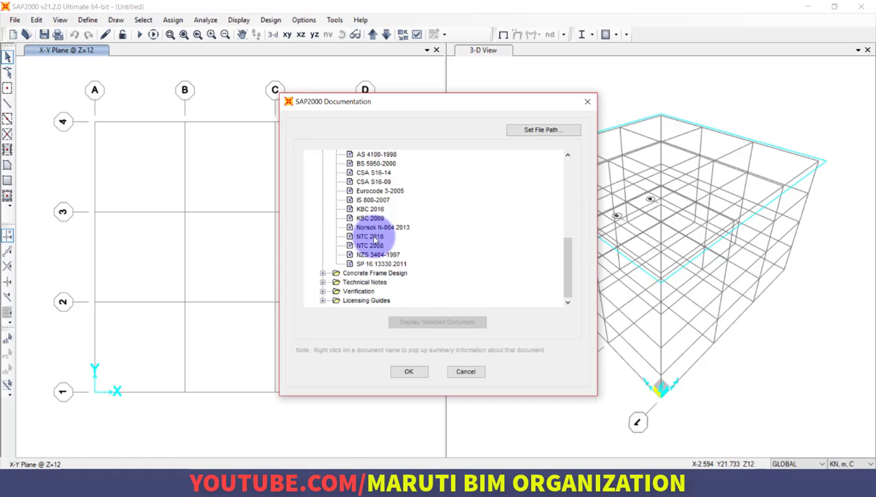
View the IS 800-2007 steel frame design manual and skim its contents, then return to SAP2000 and close the documentation list.
{"action": "double_click", "coordinate": [373, 200]}
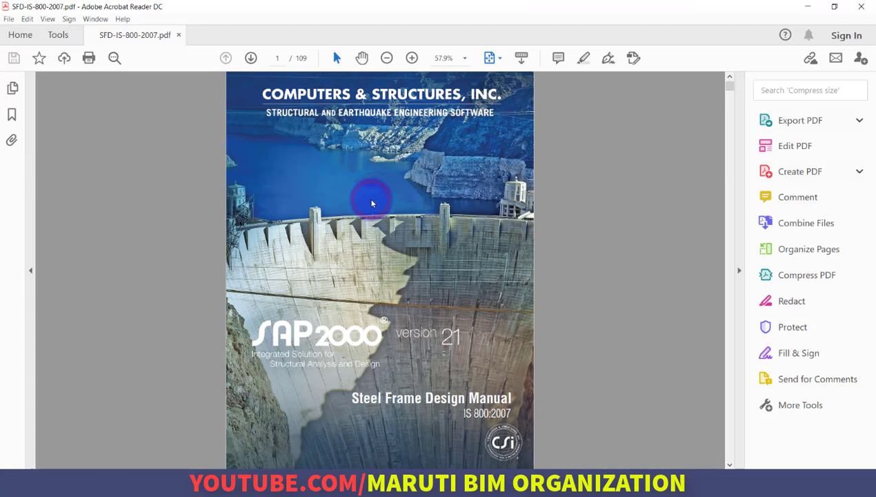
{"action": "scroll", "coordinate": [371, 204], "scroll_direction": "down", "scroll_amount": 20}
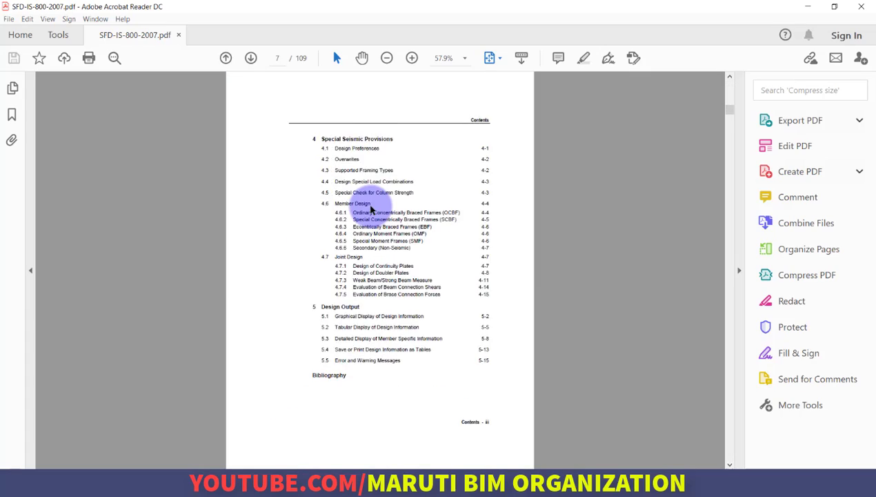
{"action": "scroll", "coordinate": [371, 200], "scroll_direction": "down", "scroll_amount": 20}
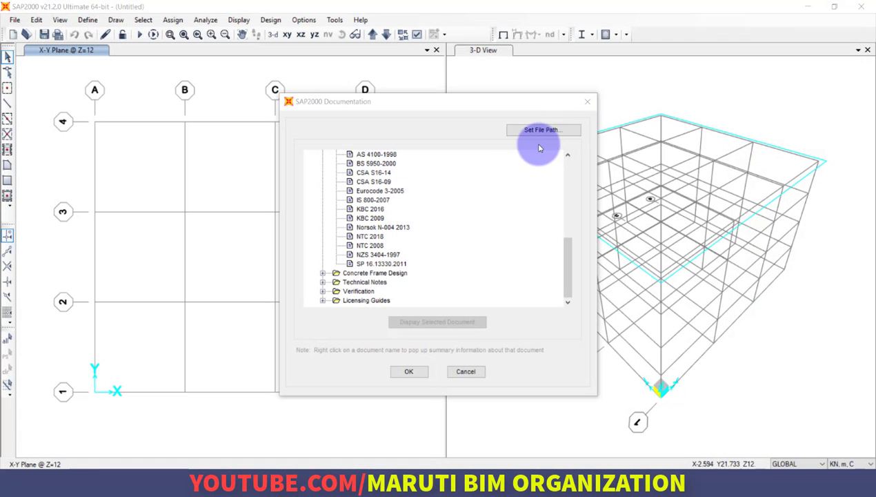
{"action": "left_click", "coordinate": [589, 100]}
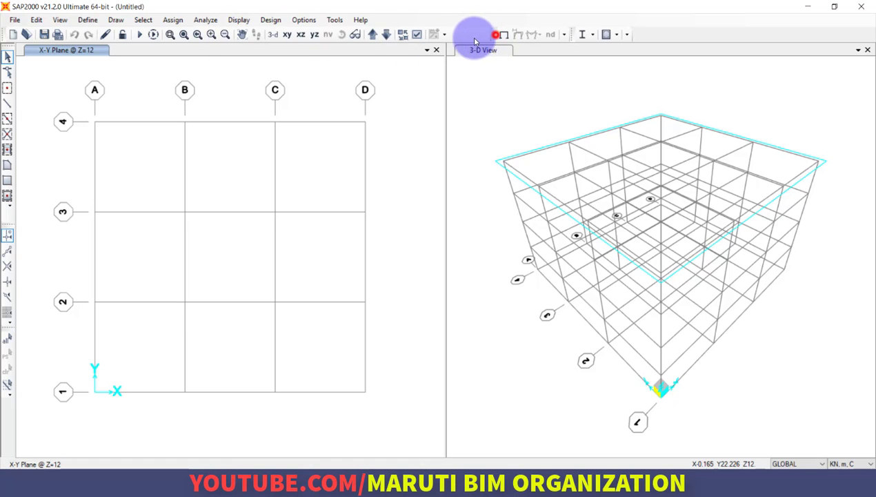
{"action": "left_click_drag", "start_coordinate": [475, 41], "coordinate": [458, 33]}
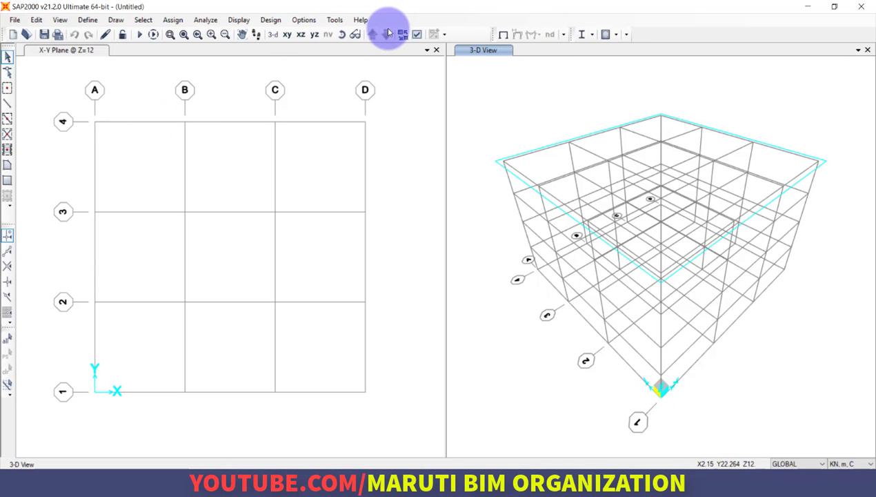
{"action": "left_click", "coordinate": [242, 33]}
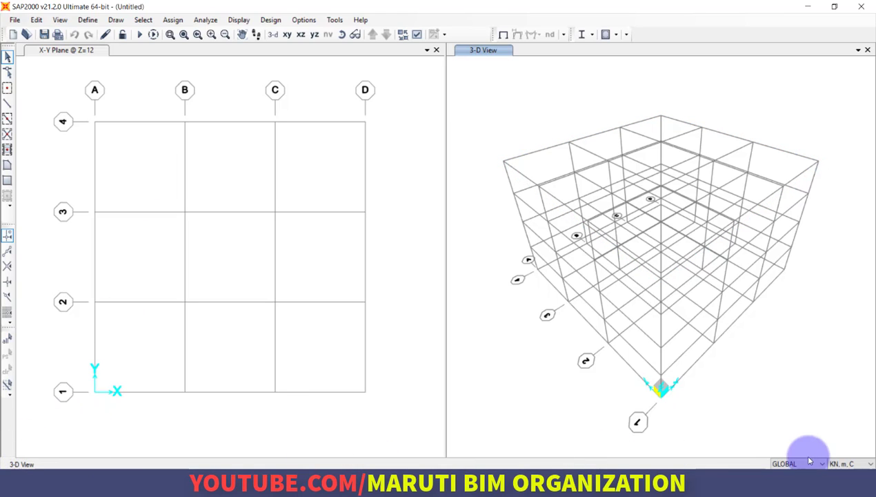
{"action": "left_click", "coordinate": [851, 464]}
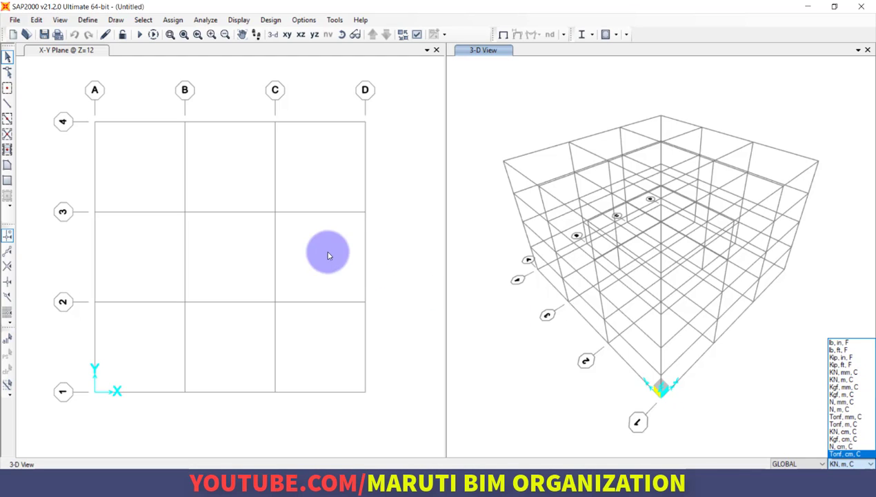
{"action": "left_click", "coordinate": [242, 239]}
{"action": "right_click", "coordinate": [127, 92]}
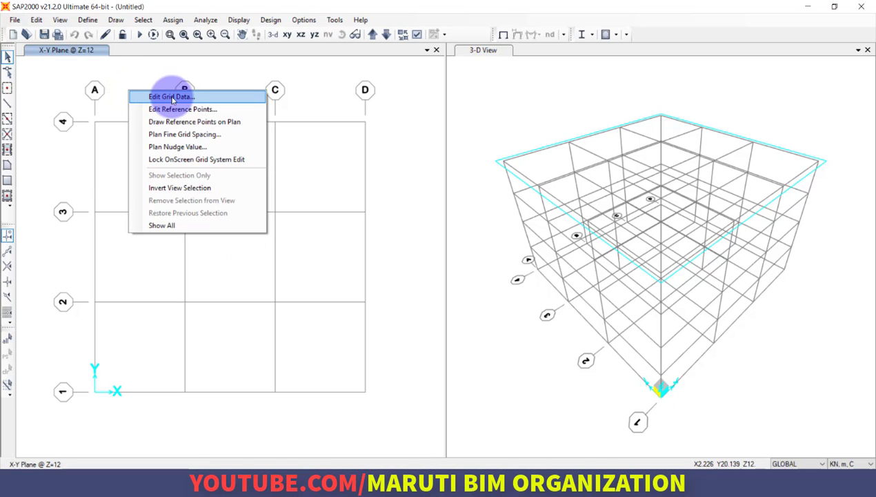
{"action": "left_click", "coordinate": [125, 63]}
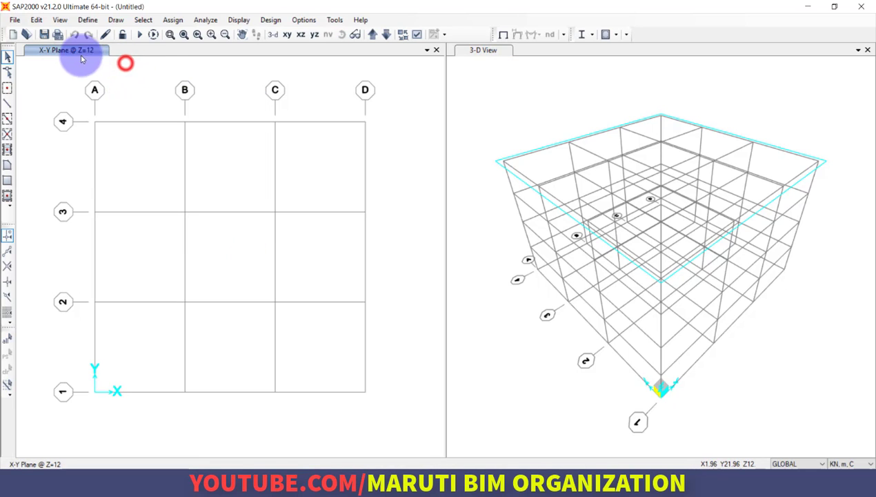
{"action": "left_click", "coordinate": [36, 20]}
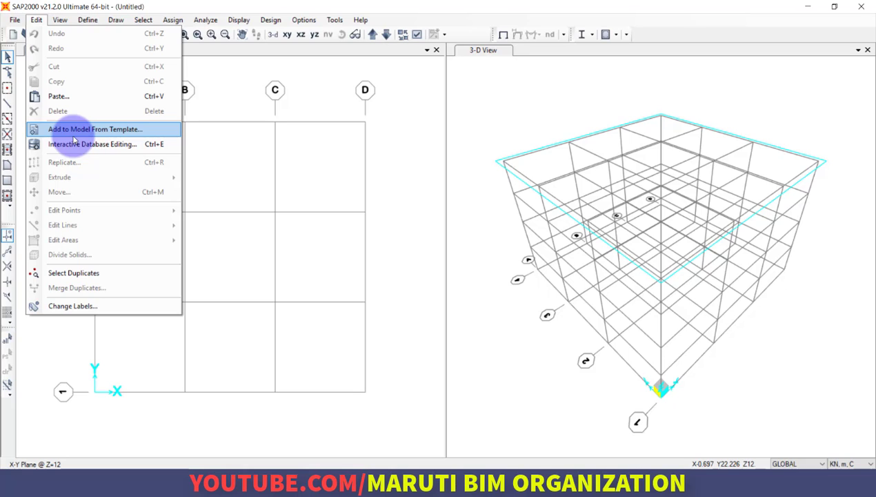
{"action": "mouse_move", "coordinate": [52, 20]}
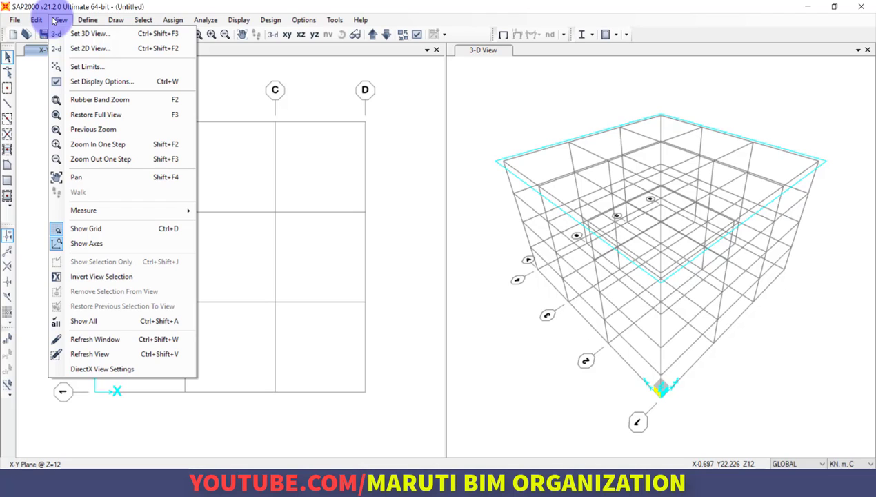
{"action": "left_click", "coordinate": [256, 127]}
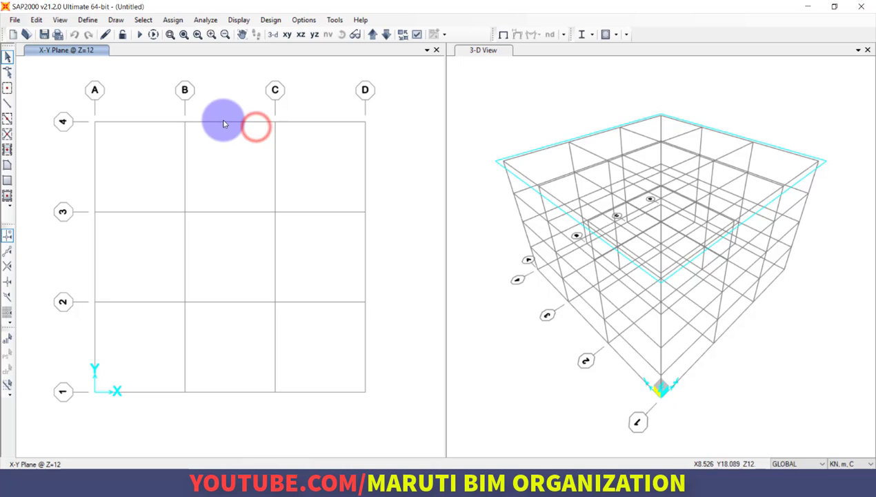
{"action": "left_click", "coordinate": [223, 122]}
Edit the GLOBAL grid system's X grid, setting line B to 4 m and line C to 8 m, and delete line D.
{"action": "right_click", "coordinate": [217, 146]}
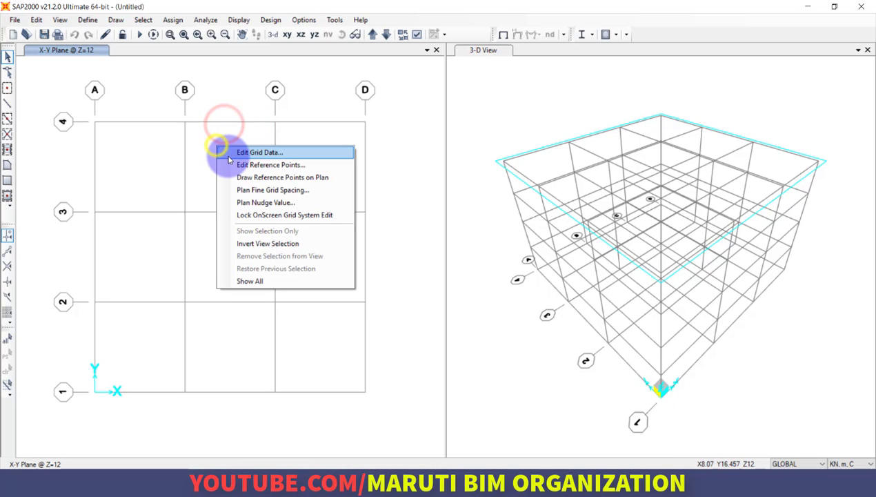
{"action": "left_click", "coordinate": [231, 153]}
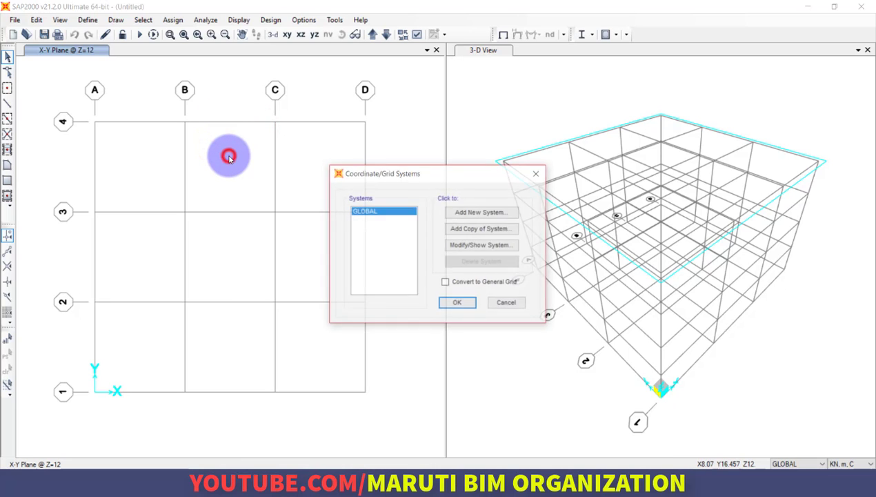
{"action": "left_click", "coordinate": [467, 250]}
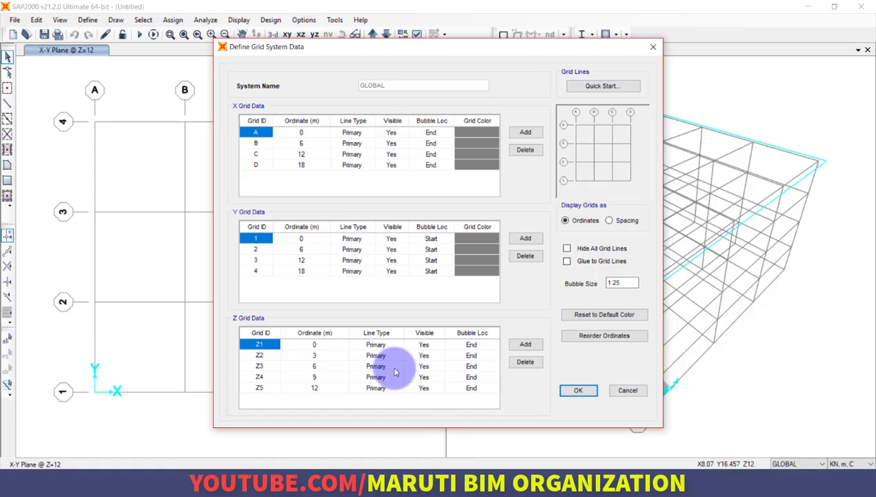
{"action": "left_click", "coordinate": [303, 143]}
{"action": "type", "text": "4"}
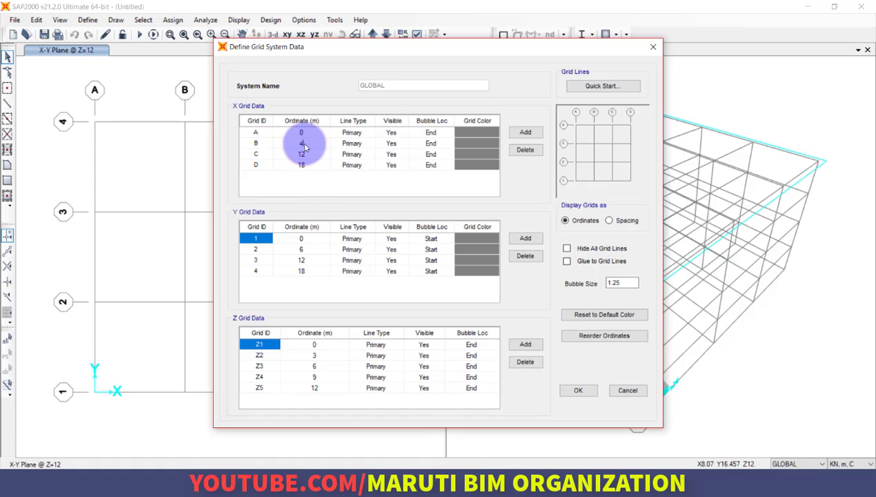
{"action": "left_click", "coordinate": [306, 154]}
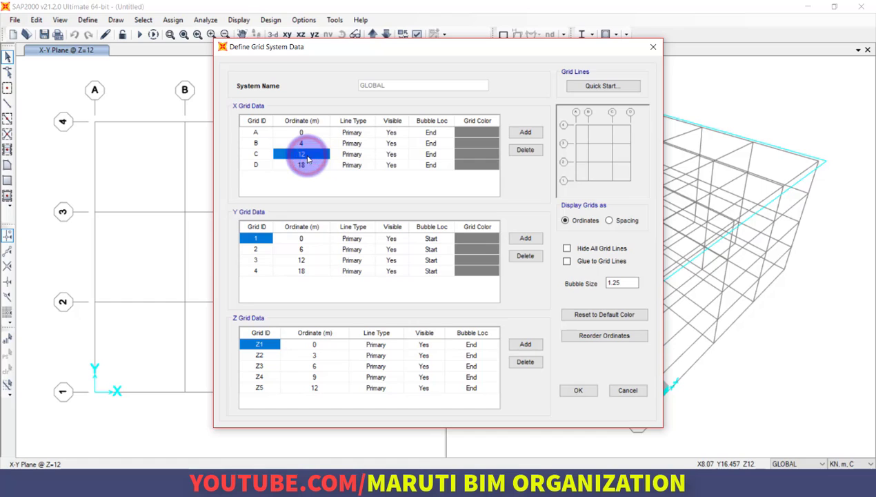
{"action": "type", "text": "8"}
{"action": "left_click", "coordinate": [255, 165]}
{"action": "left_click", "coordinate": [526, 150]}
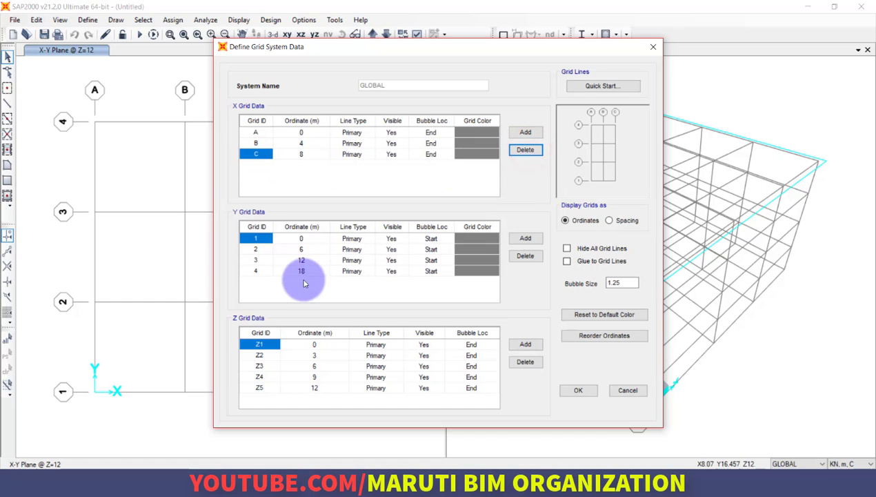
Delete Y grid lines 2, 3 and 4 from the GLOBAL grid system, keeping only line 1.
{"action": "left_click", "coordinate": [254, 251]}
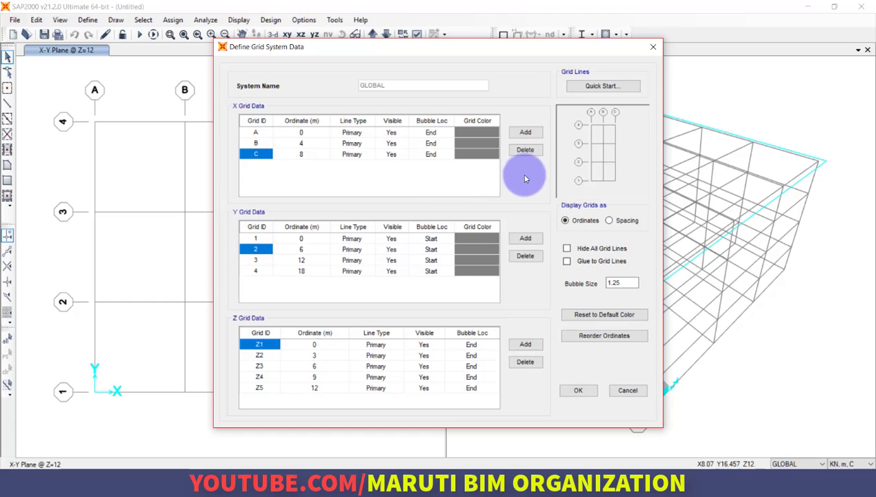
{"action": "left_click", "coordinate": [290, 251]}
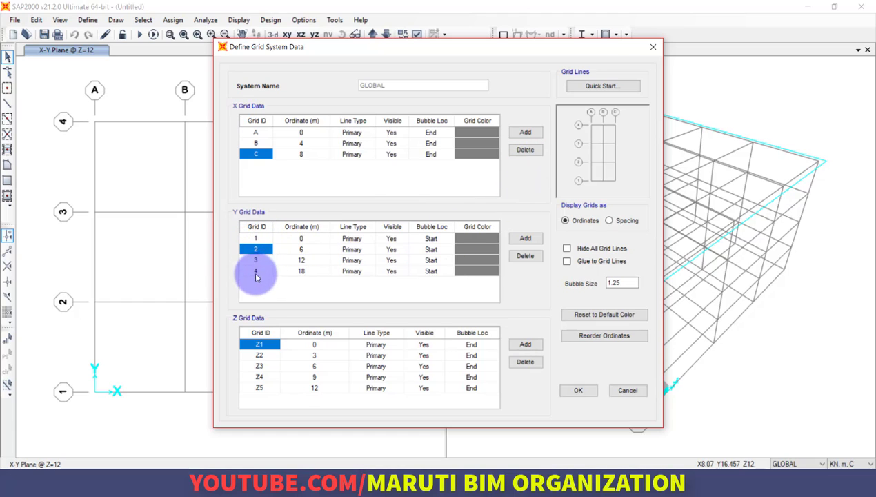
{"action": "left_click", "coordinate": [526, 256]}
{"action": "left_click", "coordinate": [526, 256]}
{"action": "left_click", "coordinate": [526, 256]}
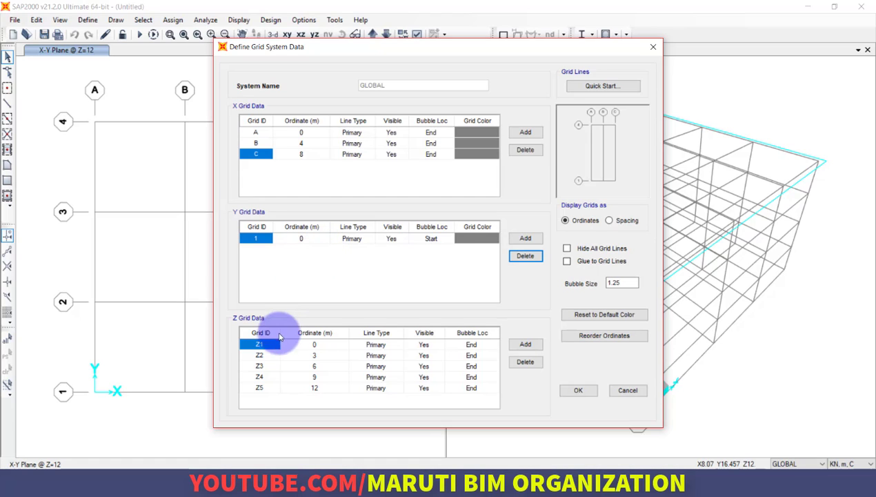
Delete Z grid lines Z2 to Z5, keeping only Z1, and apply the modified GLOBAL grid system to the model.
{"action": "left_click", "coordinate": [260, 355]}
{"action": "left_click", "coordinate": [524, 362]}
{"action": "left_click", "coordinate": [524, 362]}
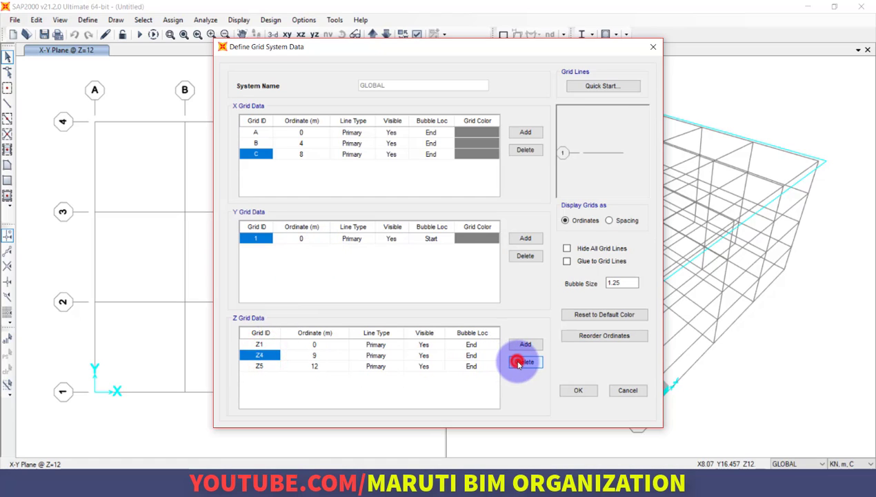
{"action": "left_click", "coordinate": [525, 363]}
{"action": "left_click", "coordinate": [524, 363]}
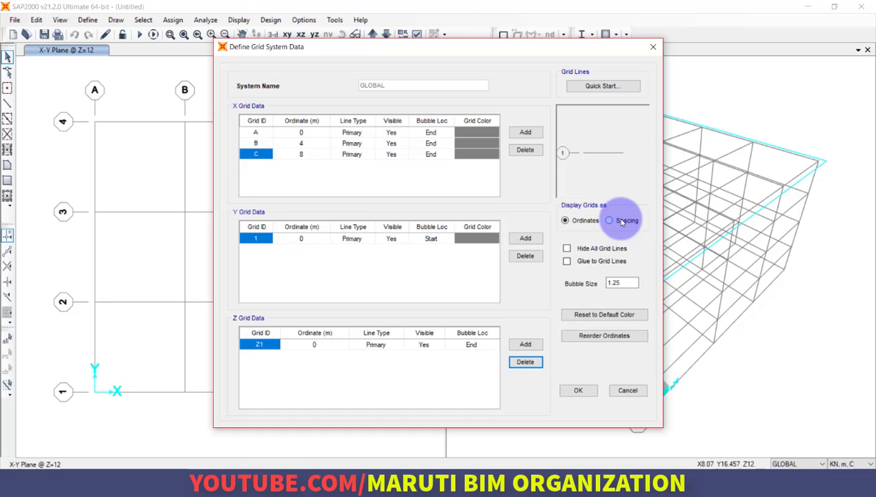
{"action": "left_click", "coordinate": [589, 394]}
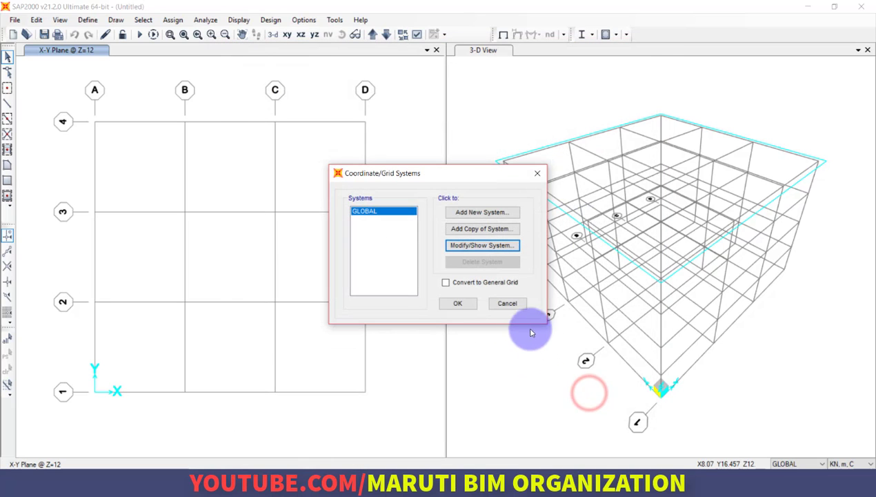
{"action": "left_click", "coordinate": [449, 305]}
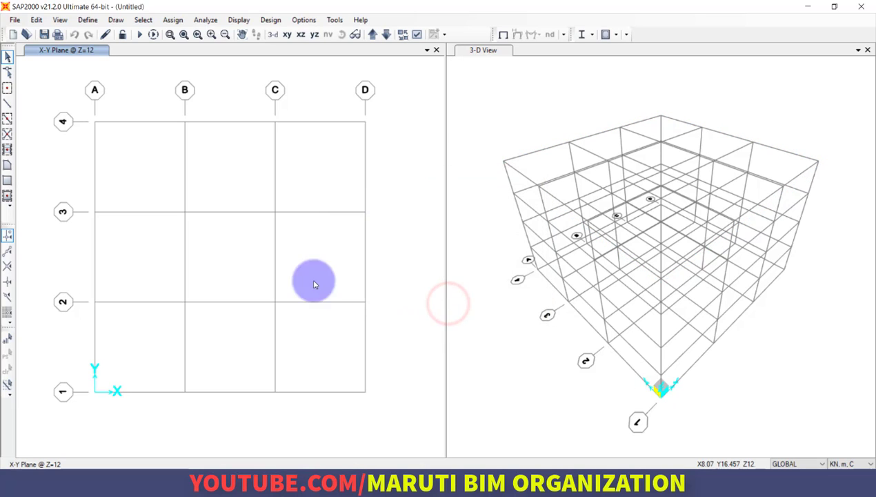
Set the plan window's 2D view to the X-Y plane at Z = 0.
{"action": "left_click", "coordinate": [166, 162]}
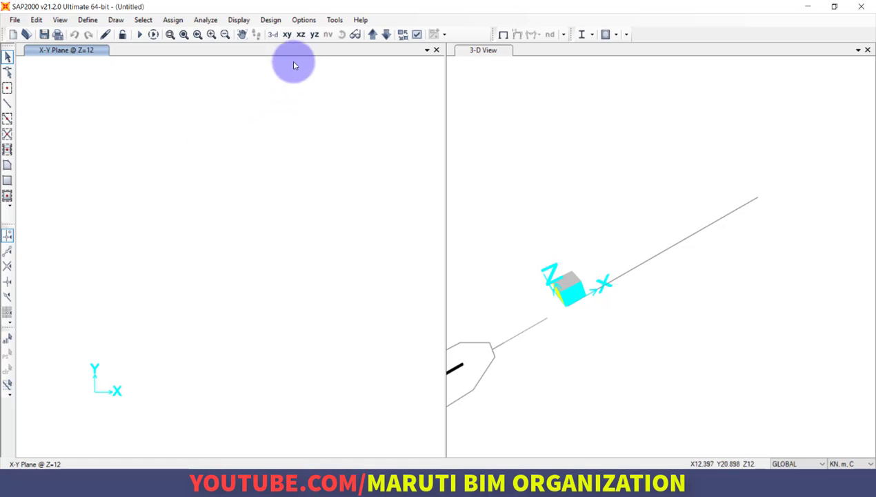
{"action": "left_click", "coordinate": [61, 21]}
{"action": "left_click", "coordinate": [68, 49]}
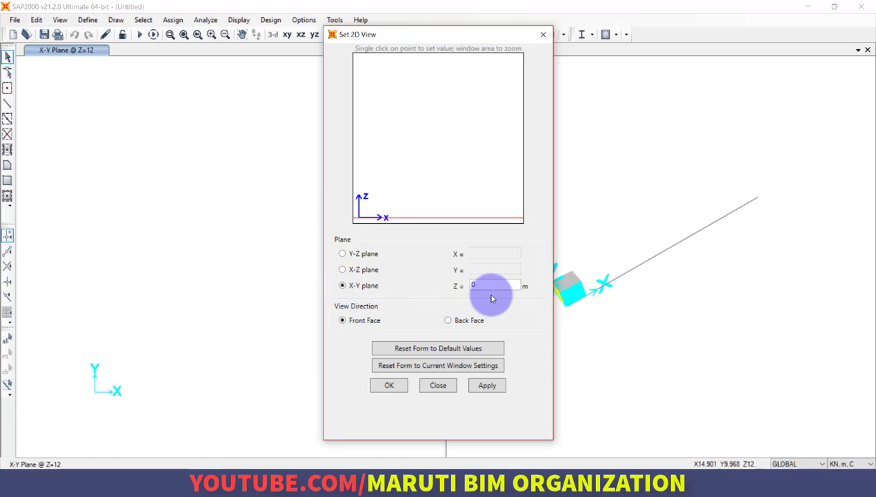
{"action": "left_click", "coordinate": [391, 386]}
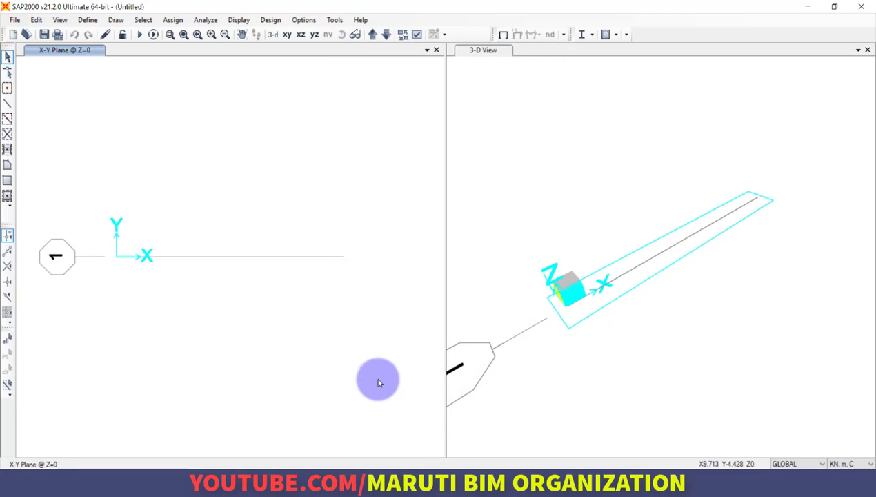
{"action": "left_click", "coordinate": [116, 257]}
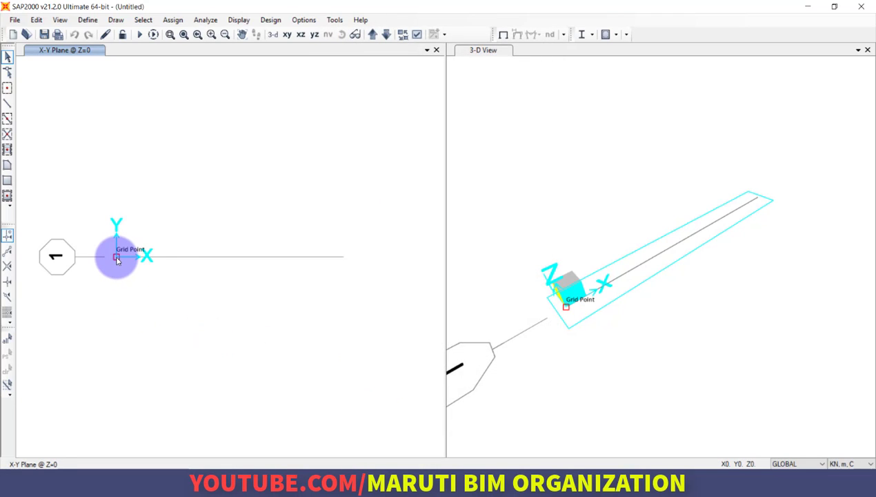
{"action": "left_click", "coordinate": [204, 258]}
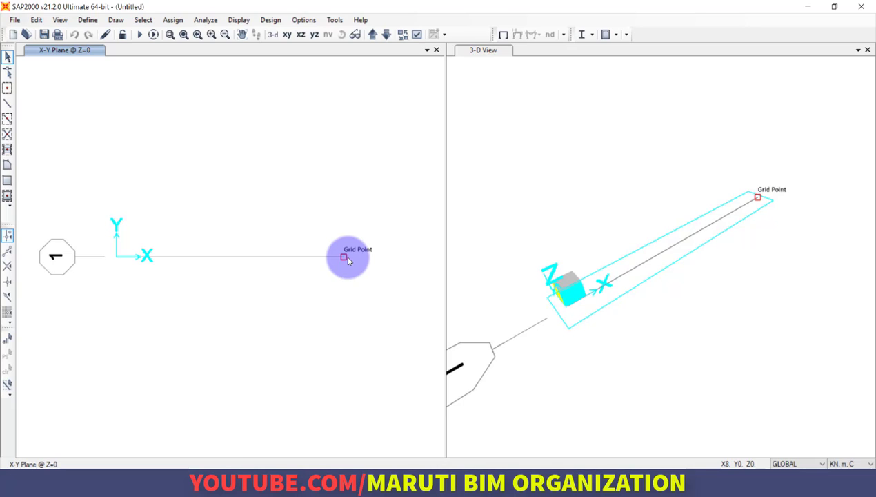
{"action": "left_click", "coordinate": [88, 20]}
{"action": "mouse_move", "coordinate": [60, 20]}
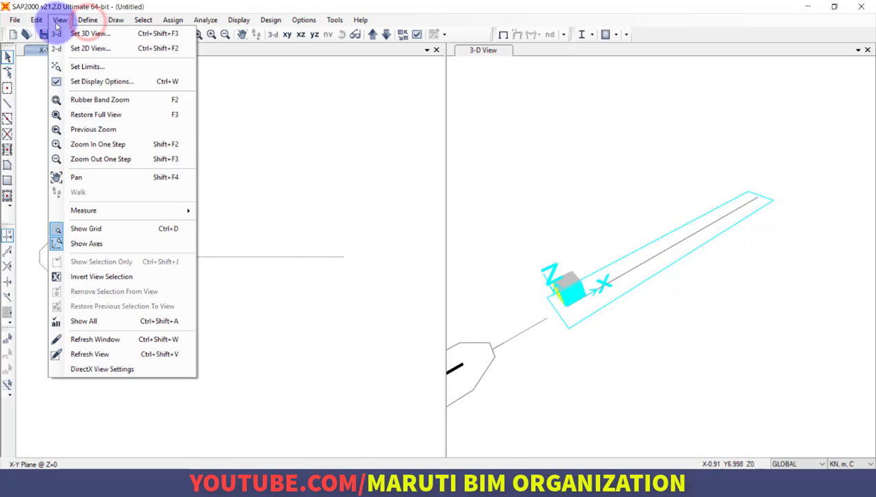
{"action": "left_click", "coordinate": [60, 50]}
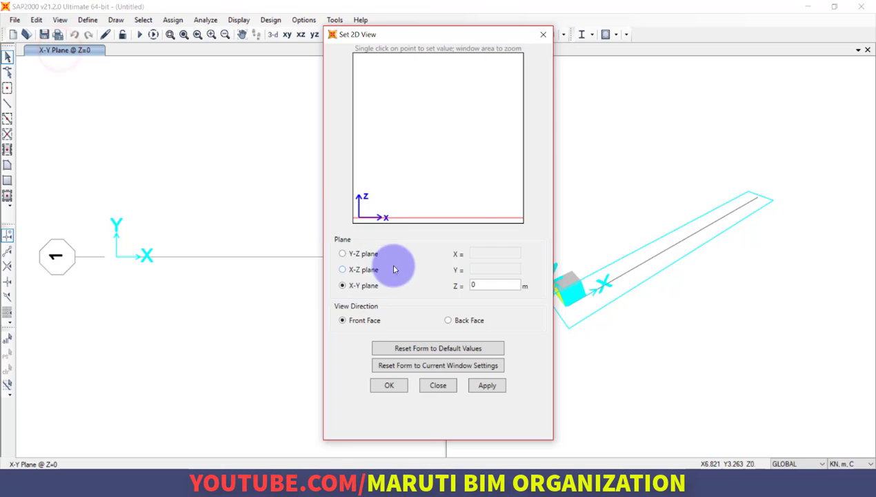
{"action": "left_click", "coordinate": [544, 36]}
Review the GLOBAL grid system's data without changes, then check the beam sketch in AutoCAD and return to SAP2000.
{"action": "right_click", "coordinate": [234, 168]}
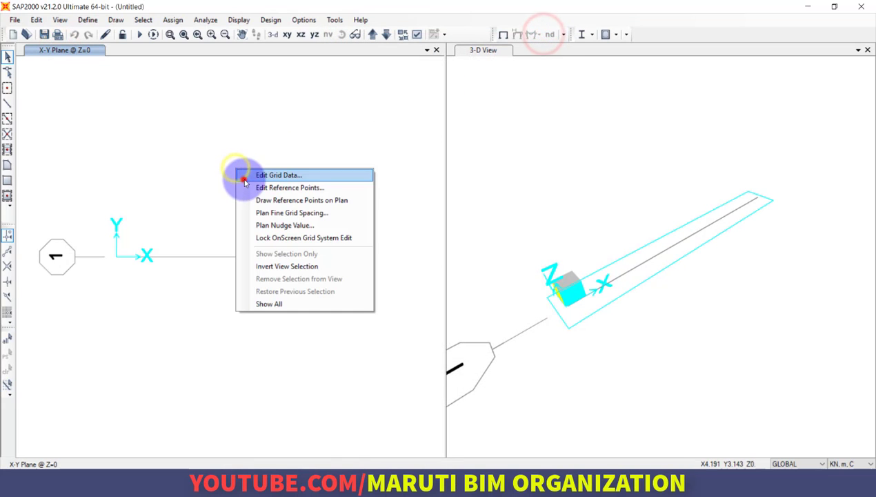
{"action": "left_click", "coordinate": [242, 173]}
{"action": "left_click", "coordinate": [455, 248]}
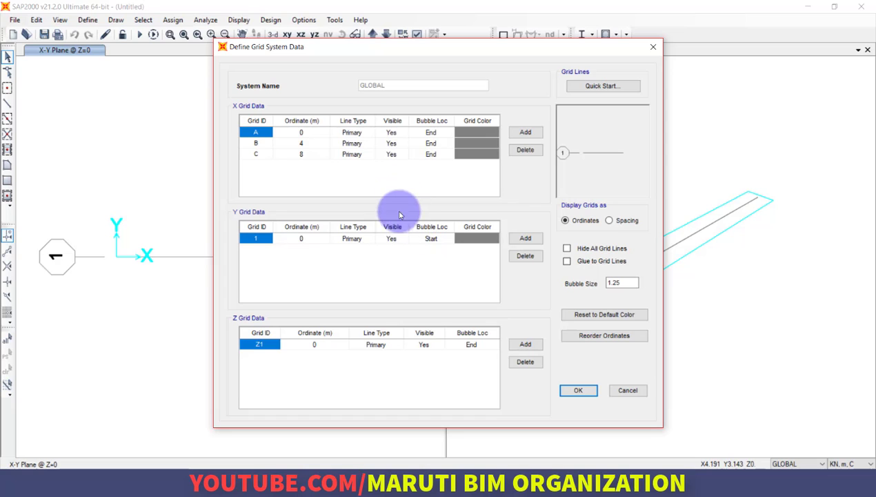
{"action": "left_click", "coordinate": [626, 391]}
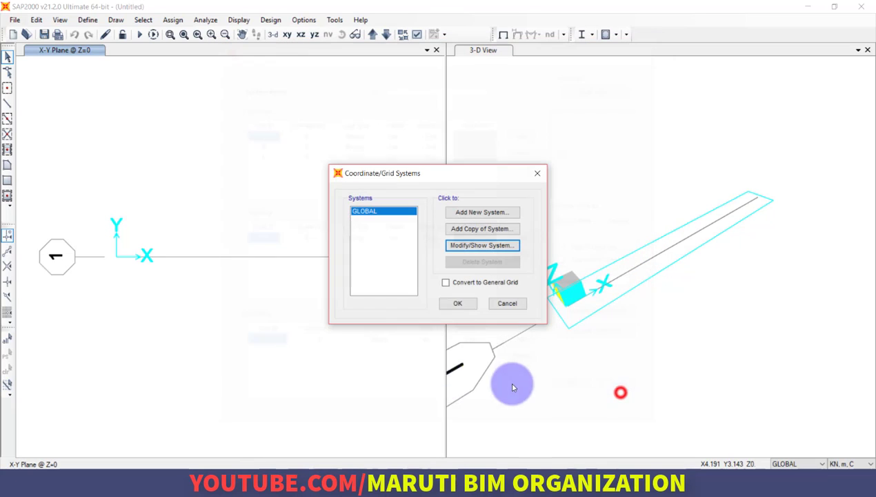
{"action": "left_click", "coordinate": [497, 304]}
{"action": "left_click", "coordinate": [287, 334]}
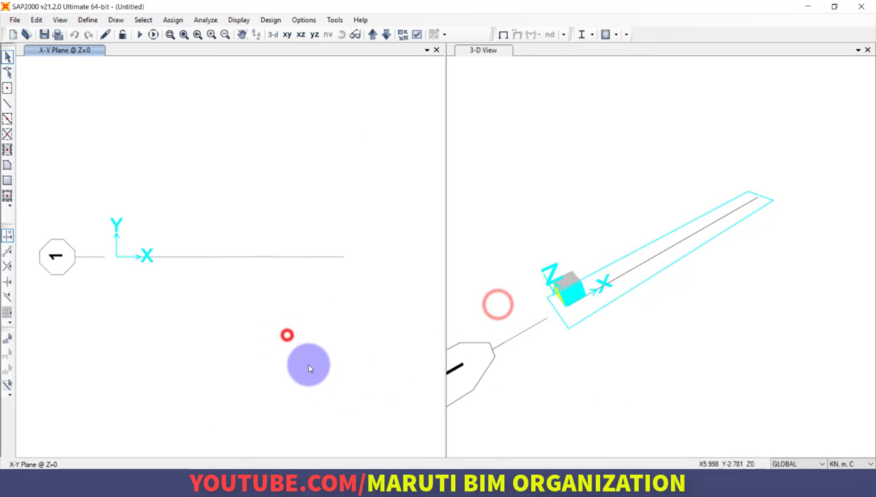
{"action": "left_click", "coordinate": [430, 476]}
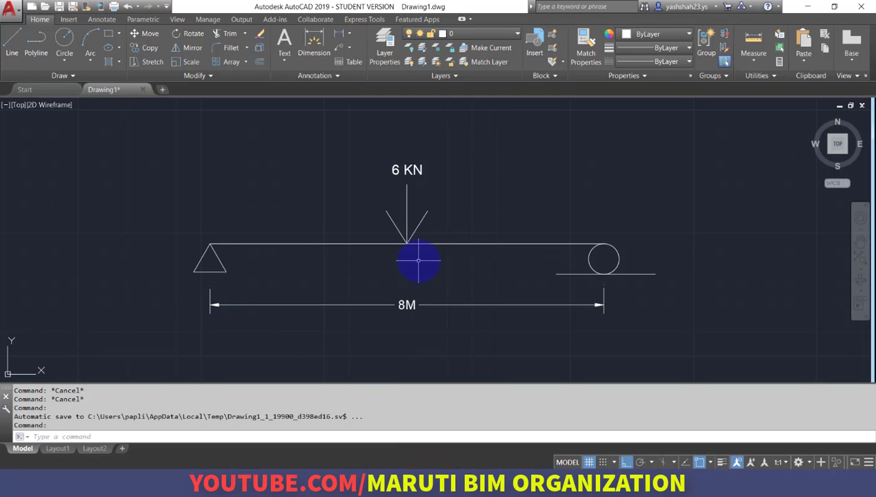
{"action": "left_click", "coordinate": [473, 487]}
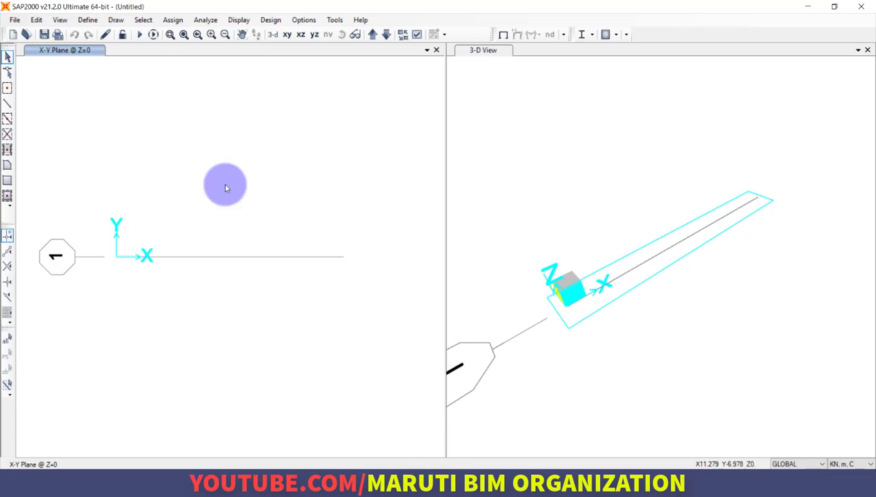
Draw an 8 m straight frame with section FSEC1 along grid line 1 from X = 0 to X = 8, rechecking the AutoCAD sketch.
{"action": "left_click", "coordinate": [116, 19]}
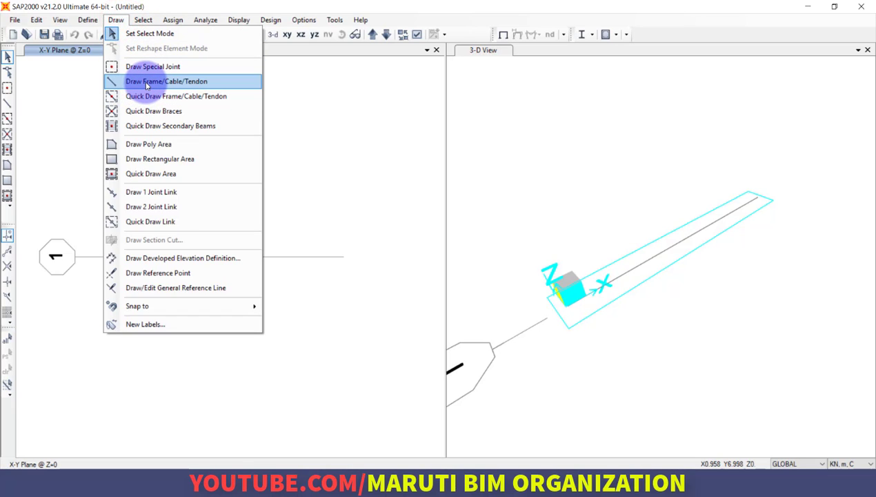
{"action": "left_click", "coordinate": [57, 105]}
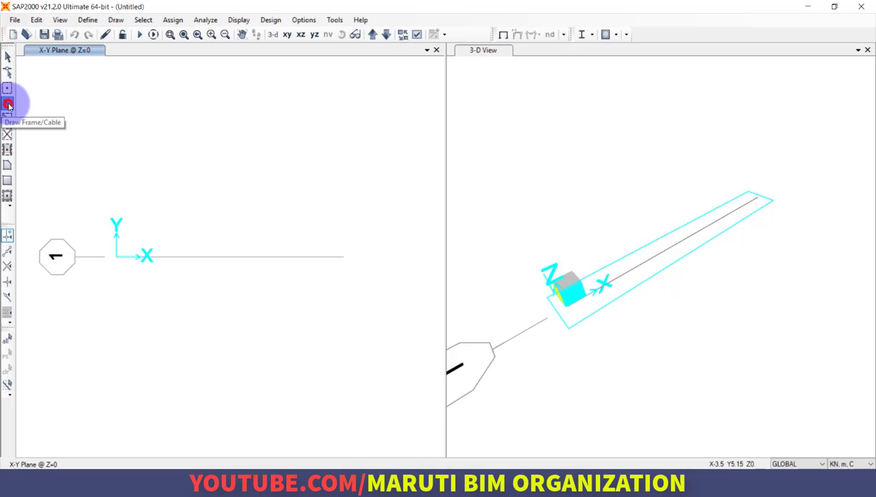
{"action": "left_click", "coordinate": [8, 105]}
{"action": "left_click", "coordinate": [117, 256]}
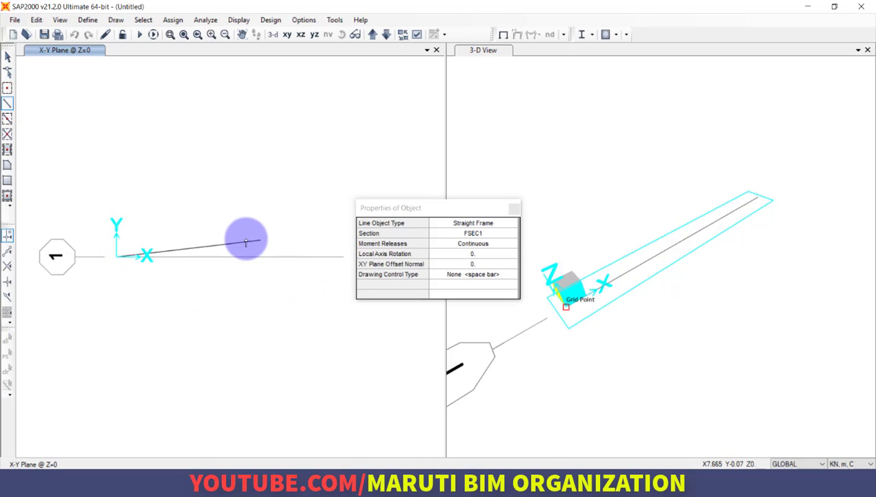
{"action": "scroll", "coordinate": [238, 240], "scroll_direction": "down", "scroll_amount": 5}
{"action": "scroll", "coordinate": [251, 244], "scroll_direction": "up", "scroll_amount": 5}
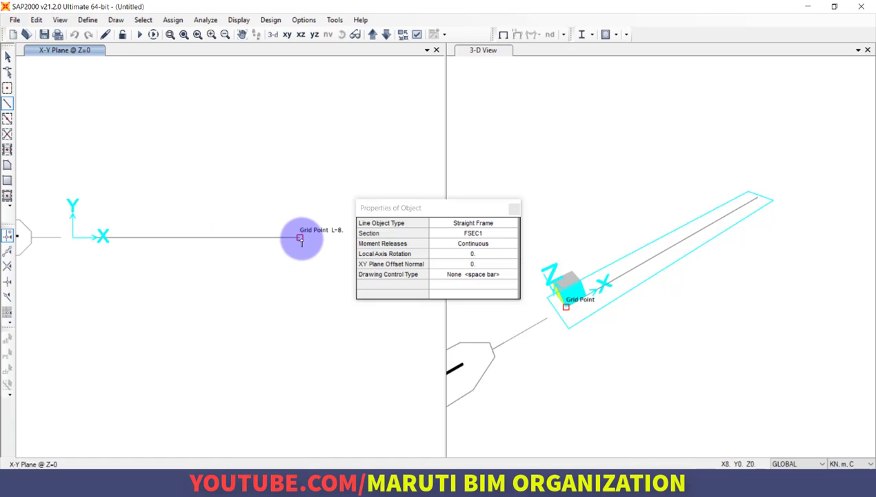
{"action": "left_click_drag", "start_coordinate": [396, 207], "coordinate": [415, 96]}
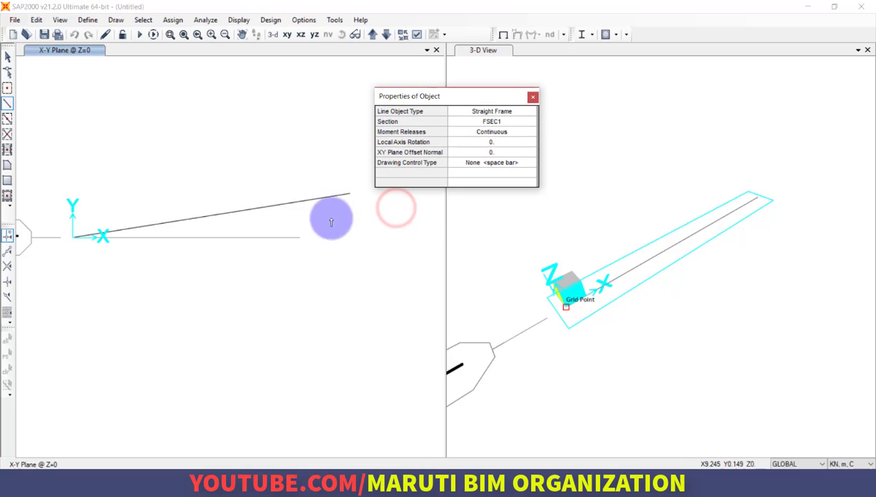
{"action": "left_click", "coordinate": [300, 238]}
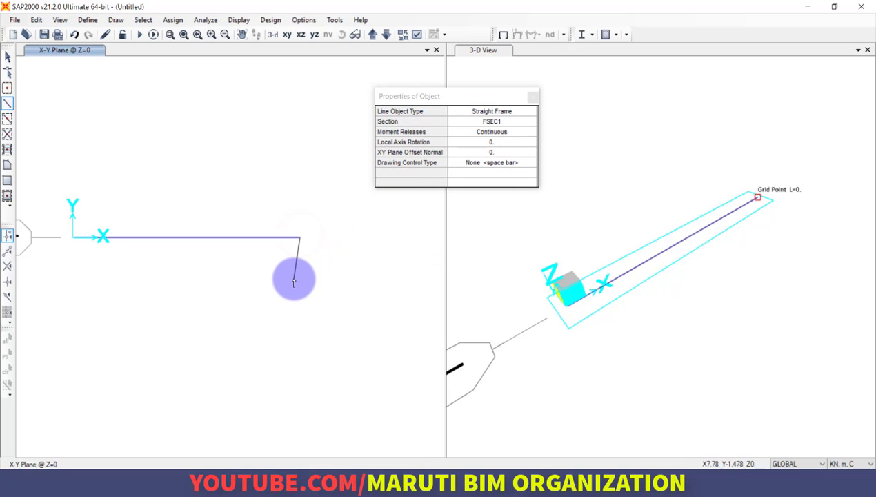
{"action": "scroll", "coordinate": [294, 279], "scroll_direction": "down", "scroll_amount": 1}
{"action": "scroll", "coordinate": [294, 286], "scroll_direction": "down", "scroll_amount": 1}
{"action": "key", "text": "Escape"}
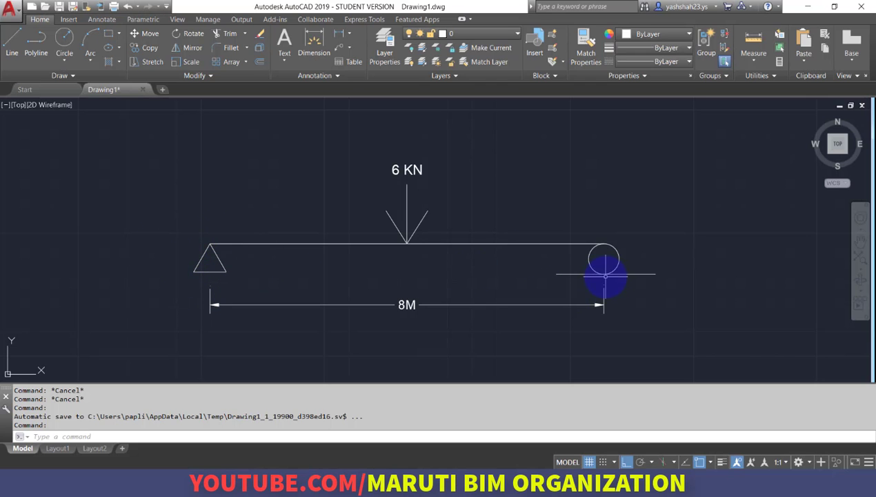
{"action": "key", "text": "alt+Tab"}
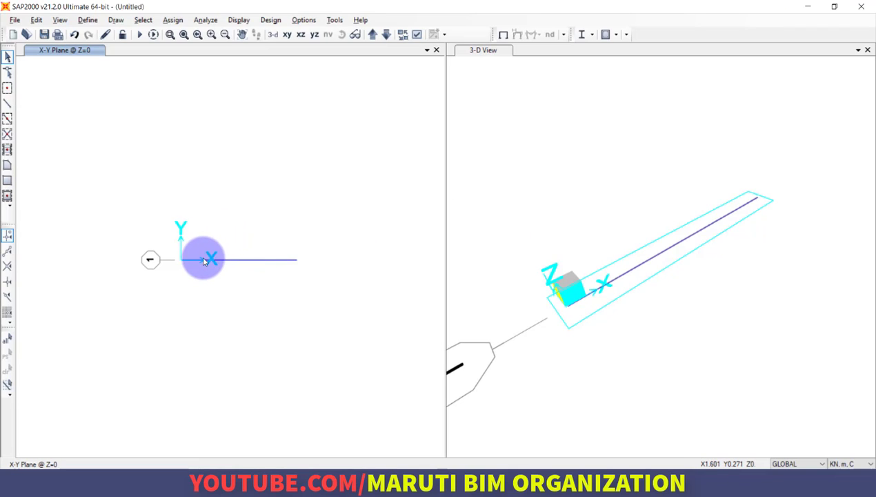
{"action": "scroll", "coordinate": [204, 261], "scroll_direction": "up", "scroll_amount": 2}
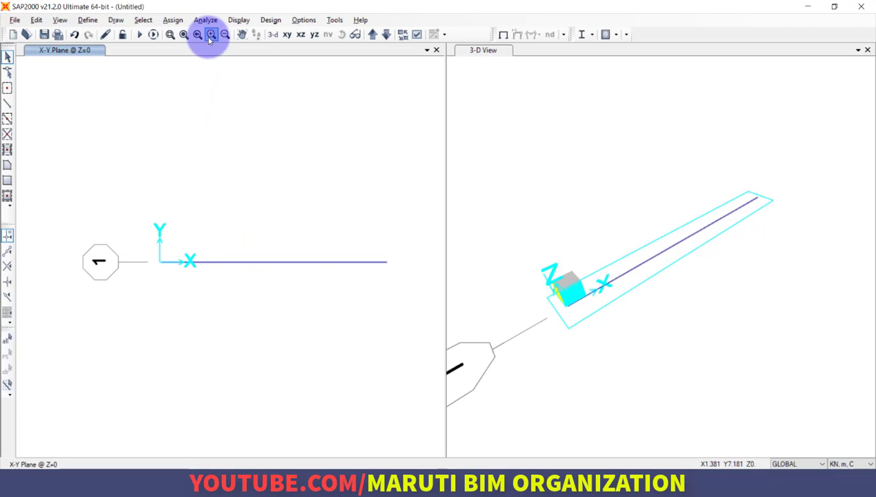
{"action": "left_click", "coordinate": [174, 20]}
{"action": "mouse_move", "coordinate": [187, 33]}
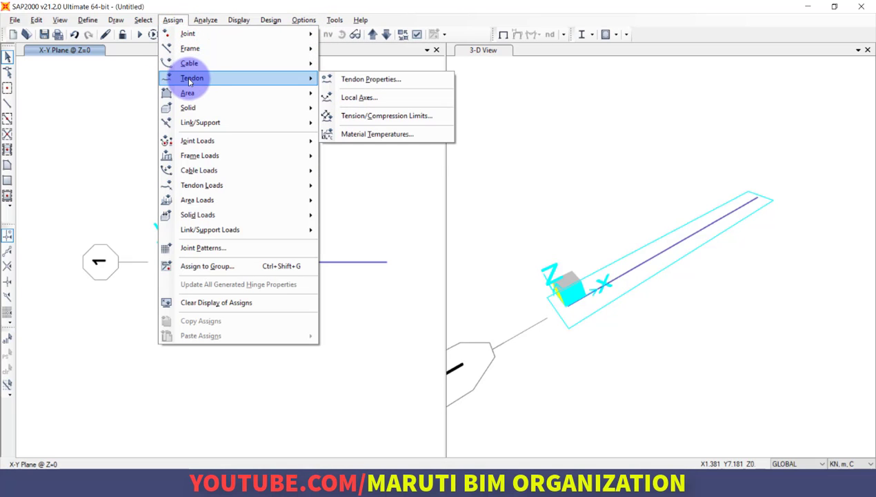
{"action": "left_click", "coordinate": [106, 165]}
Assign a pinned joint restraint to the beam's start joint at the origin, restraining Translations 1, 2 and 3 with all rotations free.
{"action": "left_click_drag", "start_coordinate": [130, 208], "coordinate": [183, 311]}
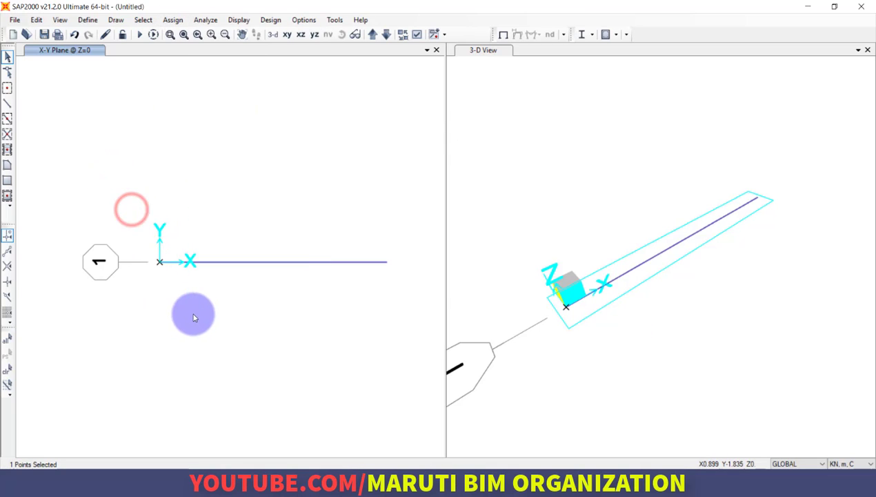
{"action": "left_click_drag", "start_coordinate": [325, 223], "coordinate": [276, 266]}
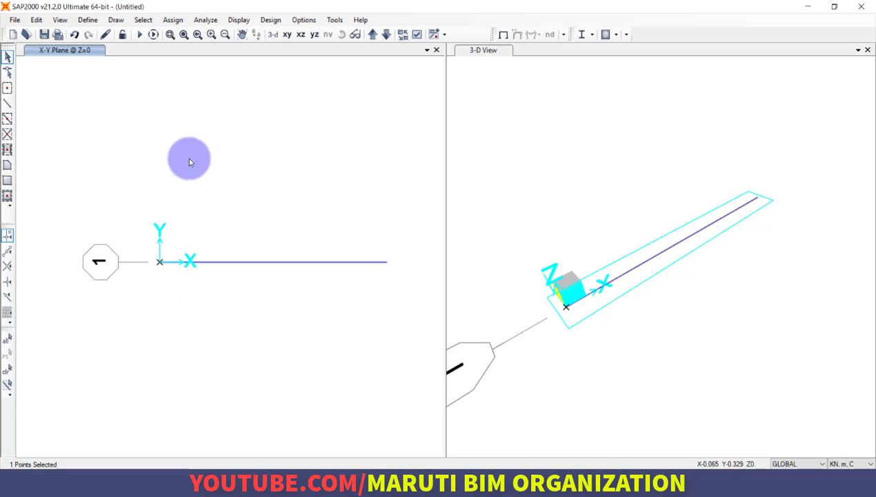
{"action": "left_click", "coordinate": [172, 19]}
{"action": "mouse_move", "coordinate": [186, 33]}
{"action": "left_click", "coordinate": [359, 33]}
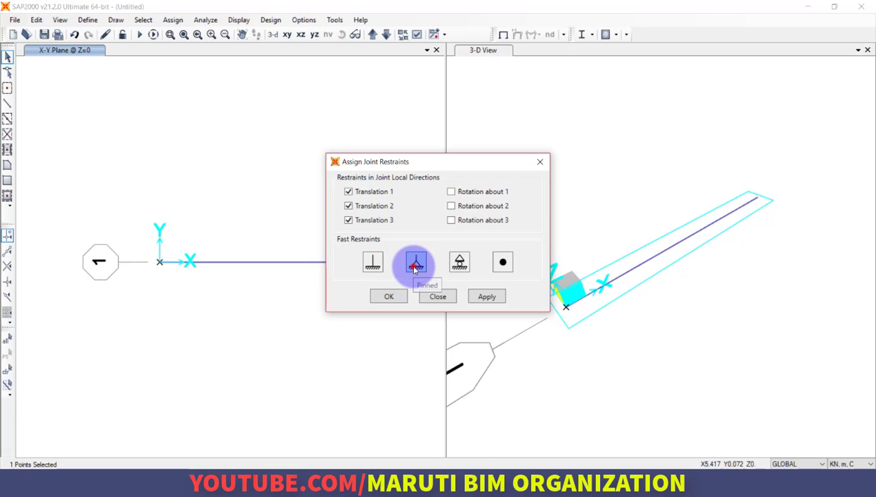
{"action": "left_click", "coordinate": [414, 269]}
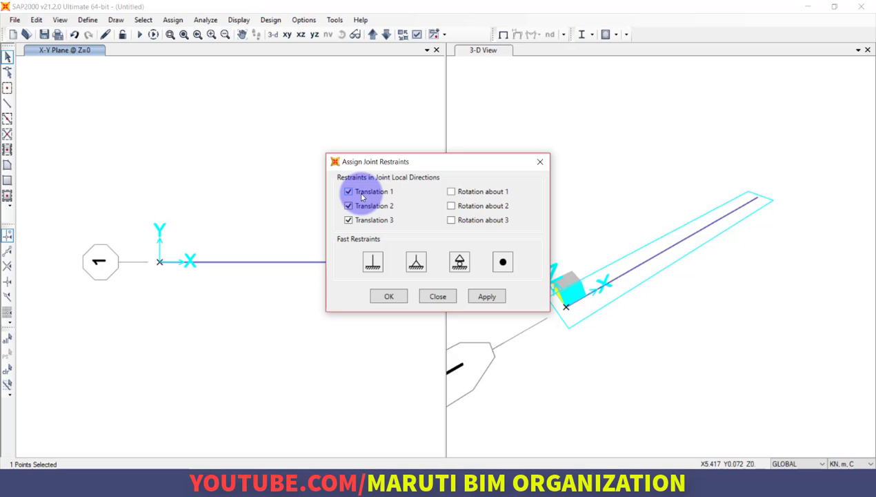
{"action": "left_click", "coordinate": [369, 263]}
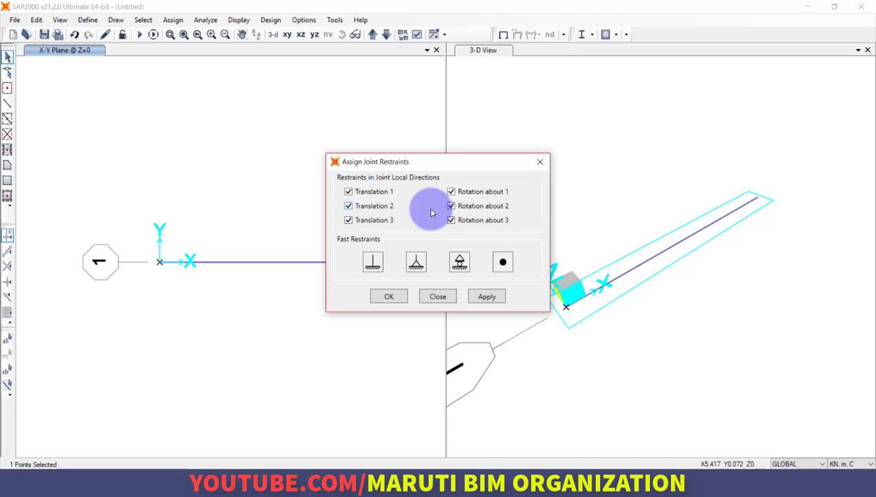
{"action": "left_click", "coordinate": [416, 261]}
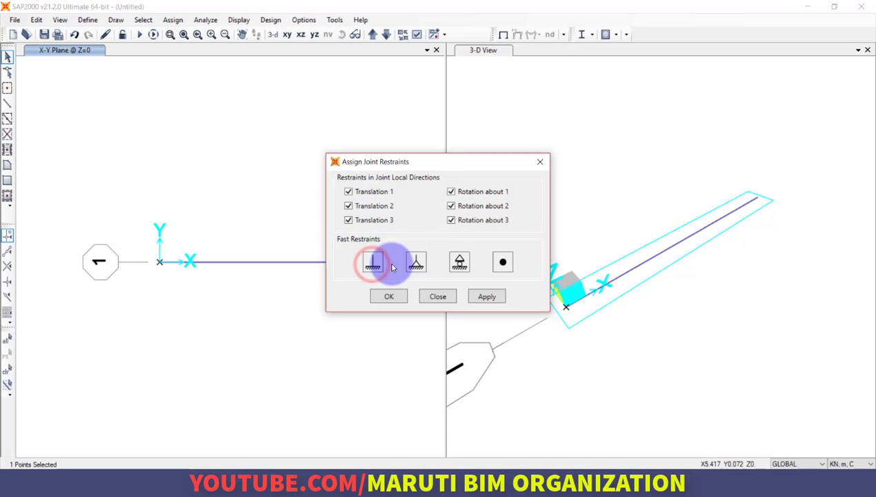
{"action": "left_click", "coordinate": [415, 263]}
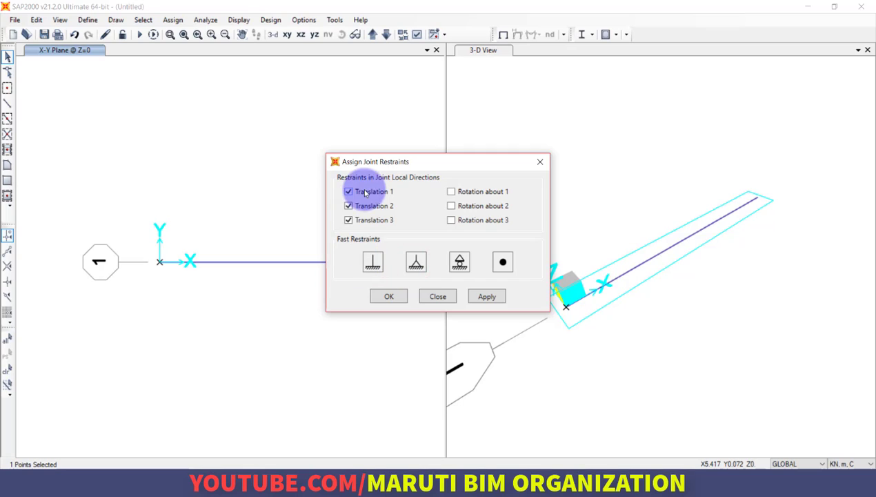
{"action": "left_click", "coordinate": [417, 262]}
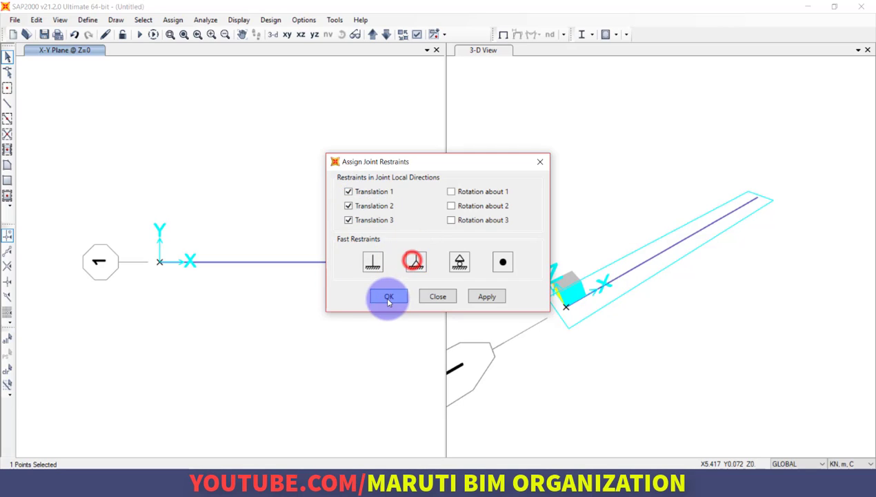
{"action": "left_click", "coordinate": [386, 297]}
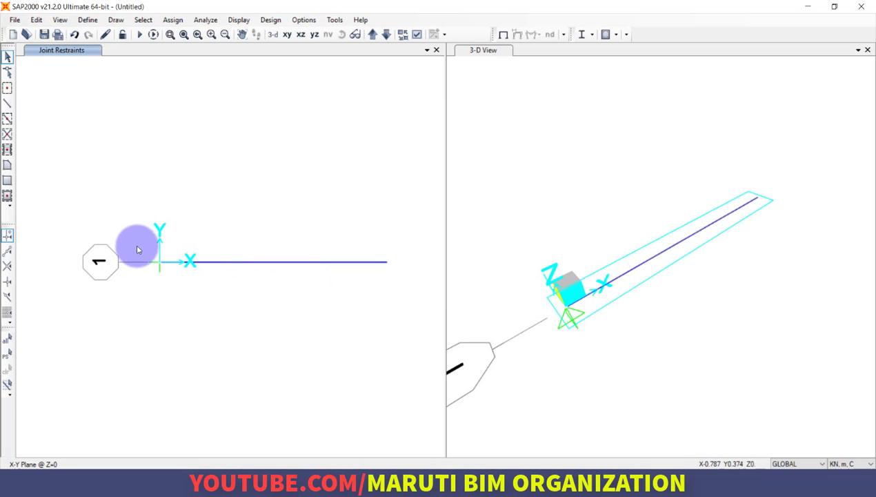
{"action": "scroll", "coordinate": [179, 266], "scroll_direction": "up", "scroll_amount": 8}
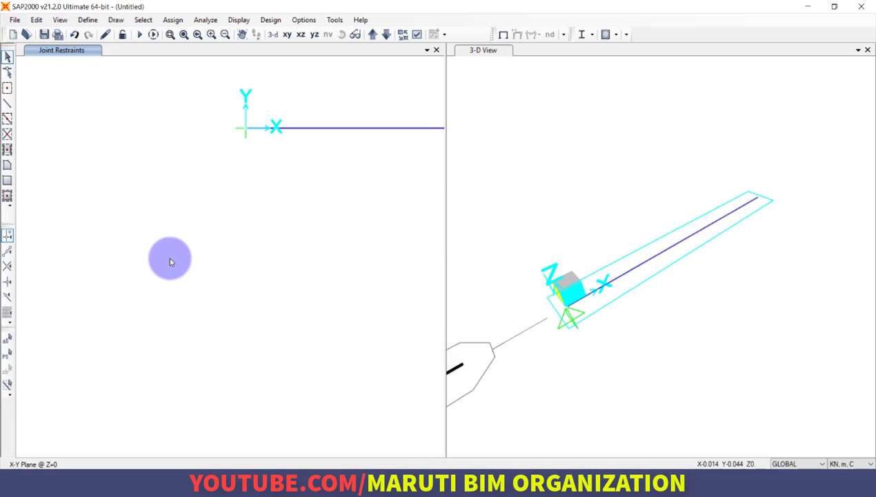
{"action": "scroll", "coordinate": [148, 261], "scroll_direction": "down", "scroll_amount": 4}
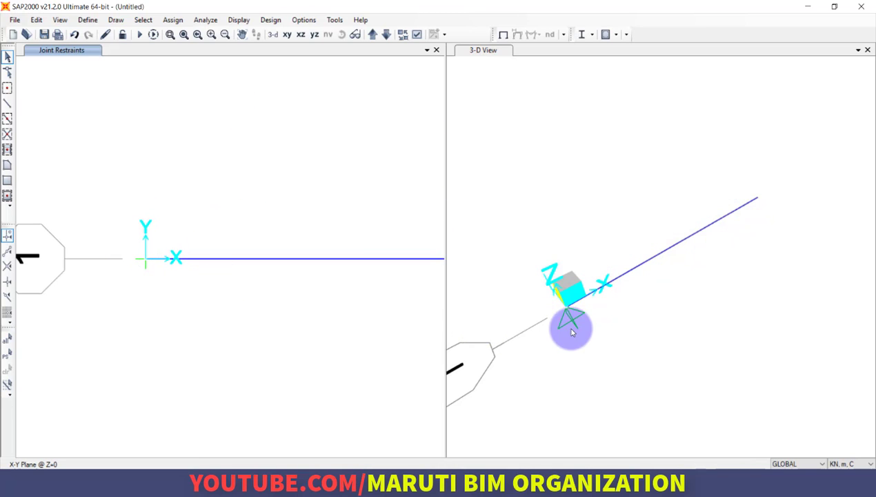
{"action": "scroll", "coordinate": [225, 286], "scroll_direction": "down", "scroll_amount": 3}
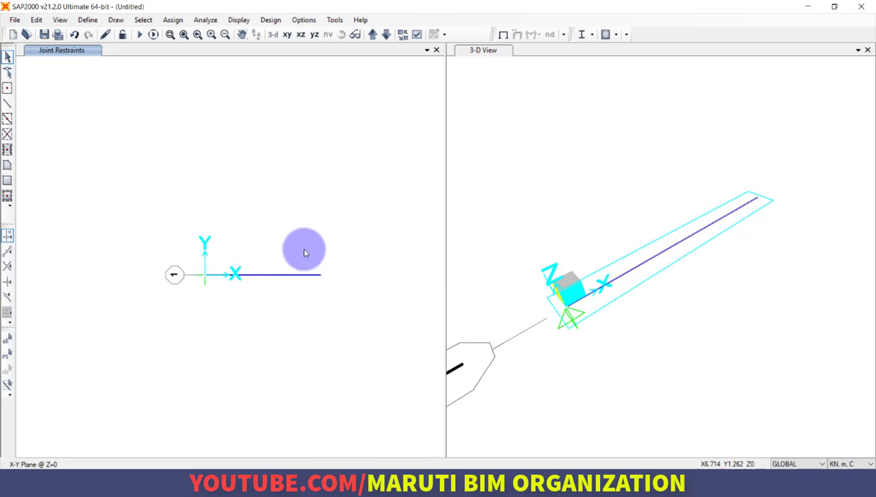
Assign a roller joint restraint to the beam's end joint at X = 8, restraining only Translation 3.
{"action": "left_click_drag", "start_coordinate": [304, 248], "coordinate": [368, 323]}
{"action": "left_click", "coordinate": [207, 20]}
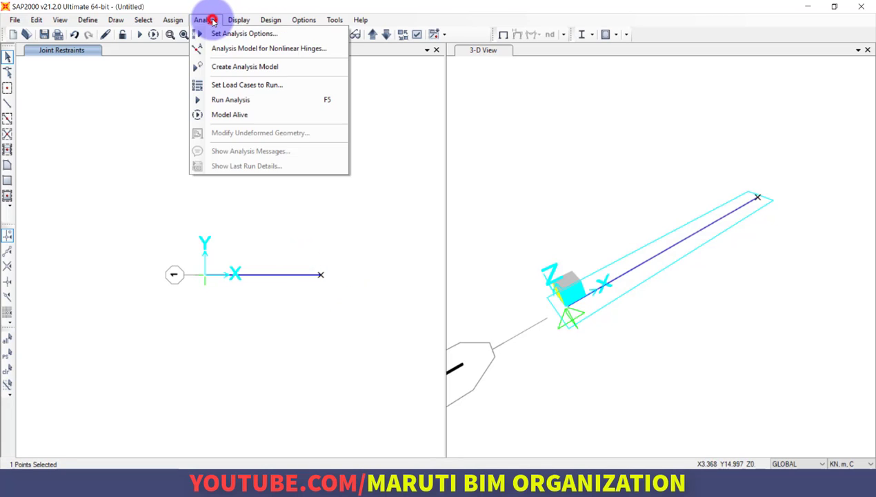
{"action": "mouse_move", "coordinate": [178, 21]}
{"action": "left_click", "coordinate": [355, 34]}
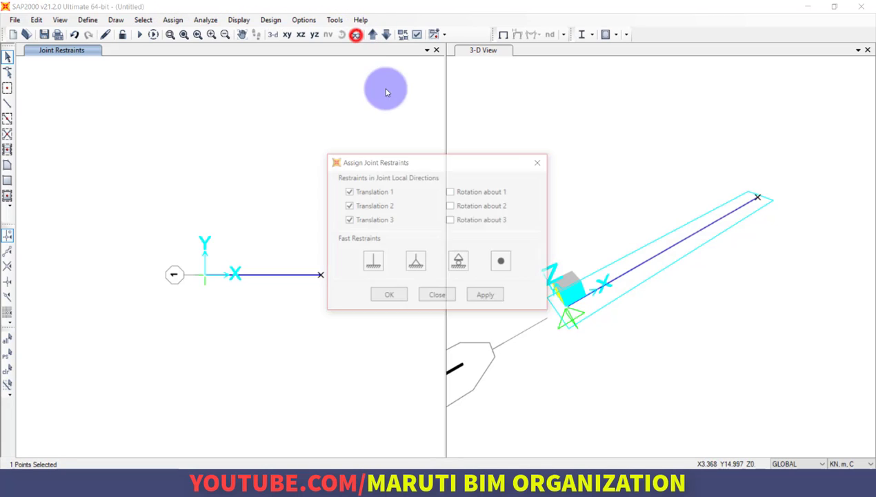
{"action": "left_click", "coordinate": [459, 262]}
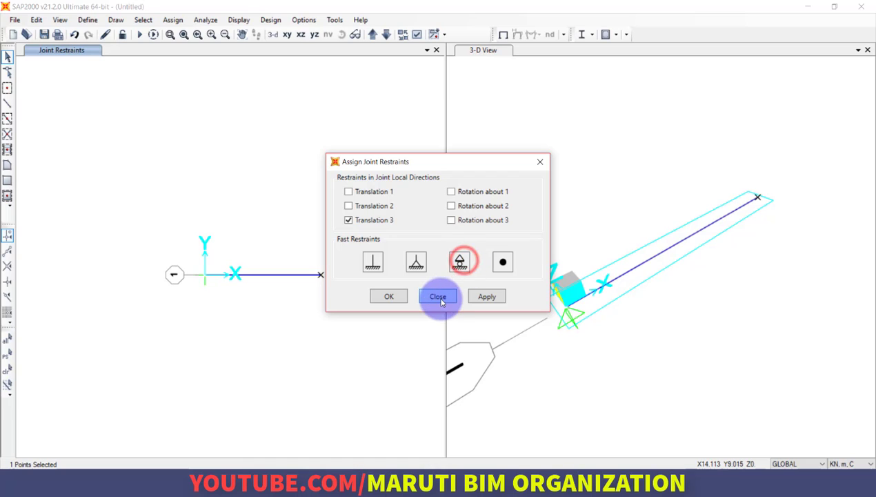
{"action": "left_click", "coordinate": [386, 297]}
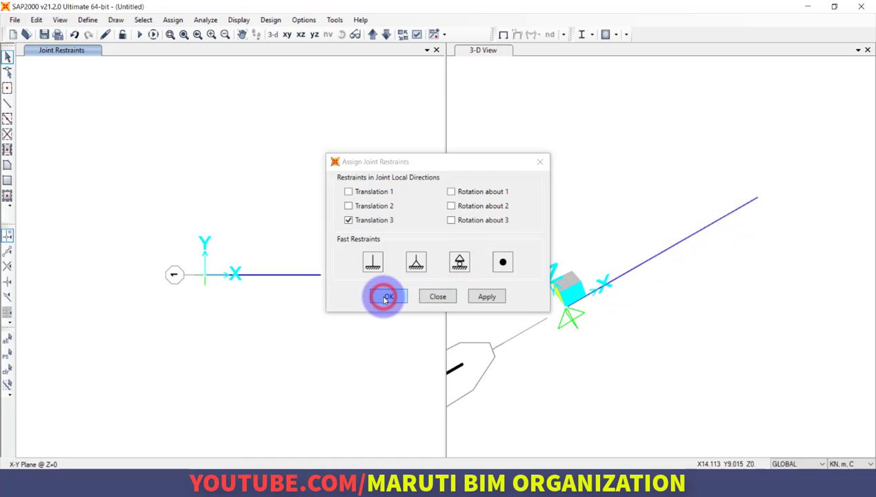
{"action": "left_click", "coordinate": [748, 208]}
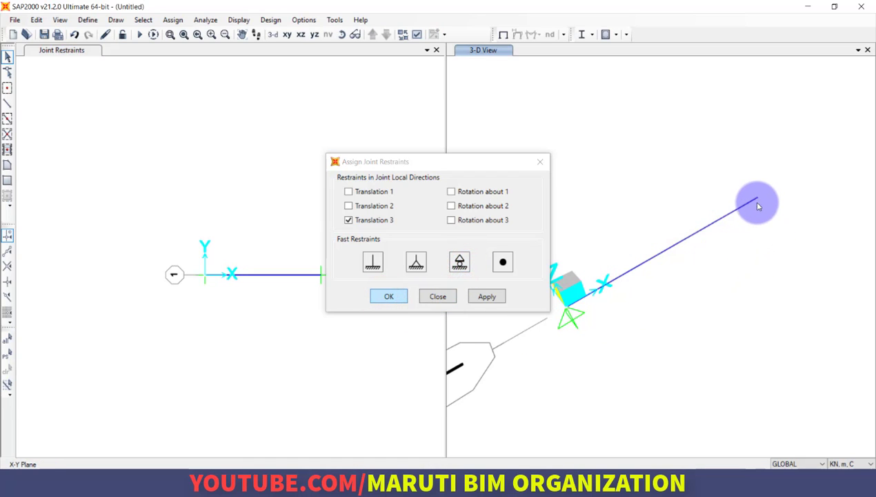
{"action": "left_click", "coordinate": [757, 204]}
{"action": "left_click", "coordinate": [291, 272]}
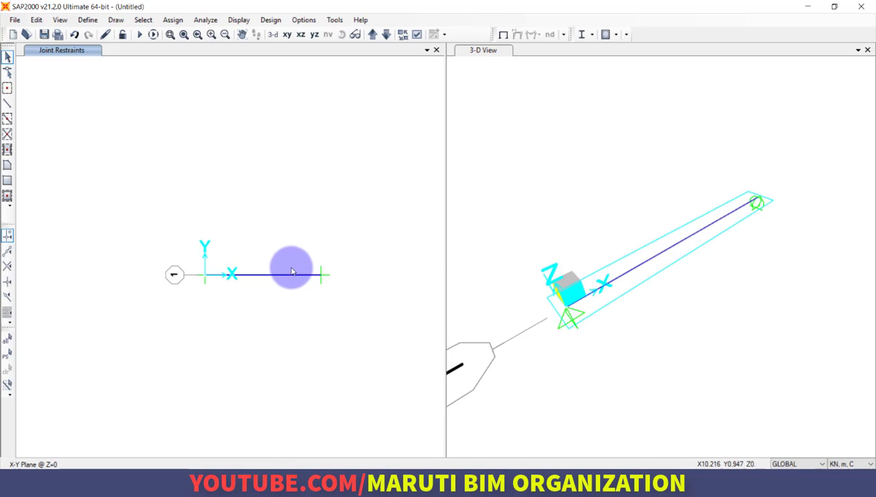
Check the load position in the AutoCAD sketch, then return to SAP2000 and open the frame point load assignment for the beam.
{"action": "scroll", "coordinate": [303, 272], "scroll_direction": "up", "scroll_amount": 4}
{"action": "scroll", "coordinate": [320, 273], "scroll_direction": "down", "scroll_amount": 4}
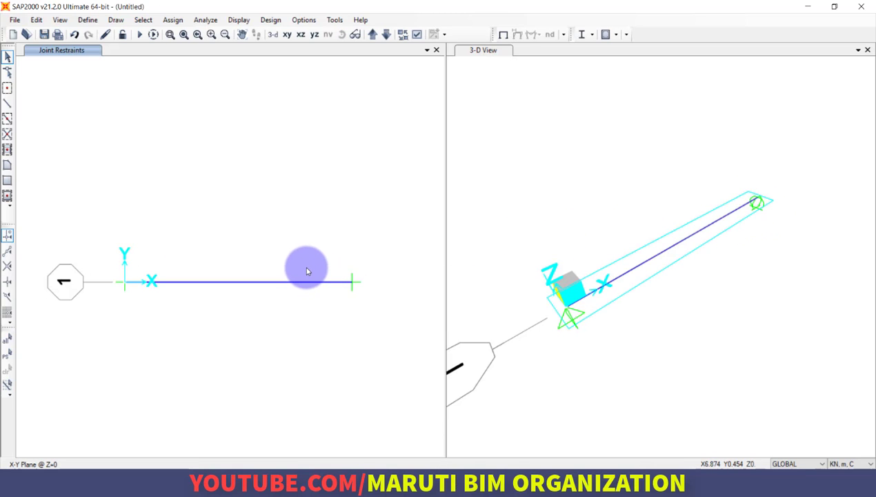
{"action": "key", "text": "alt+Tab"}
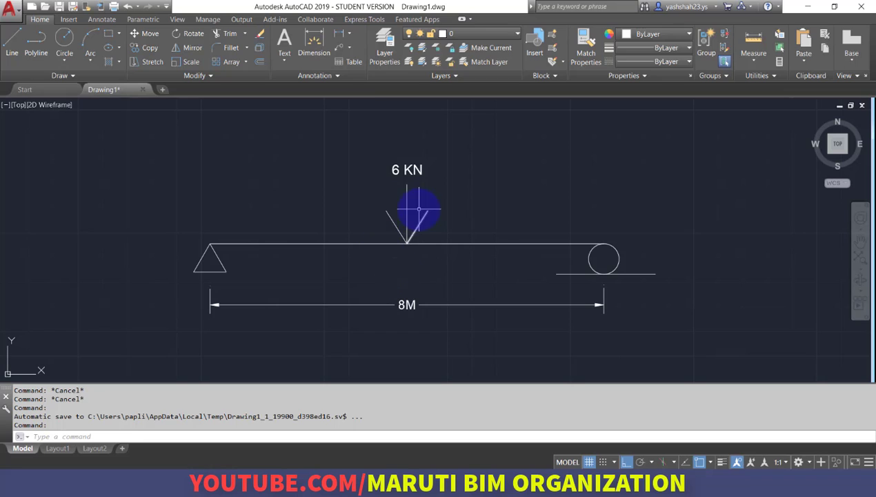
{"action": "key", "text": "alt+Tab"}
{"action": "left_click", "coordinate": [173, 19]}
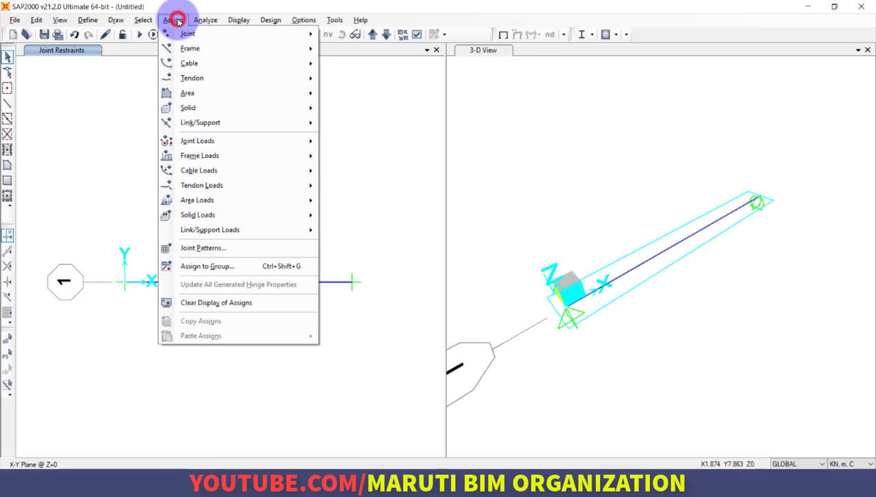
{"action": "left_click", "coordinate": [133, 228]}
{"action": "left_click", "coordinate": [219, 283]}
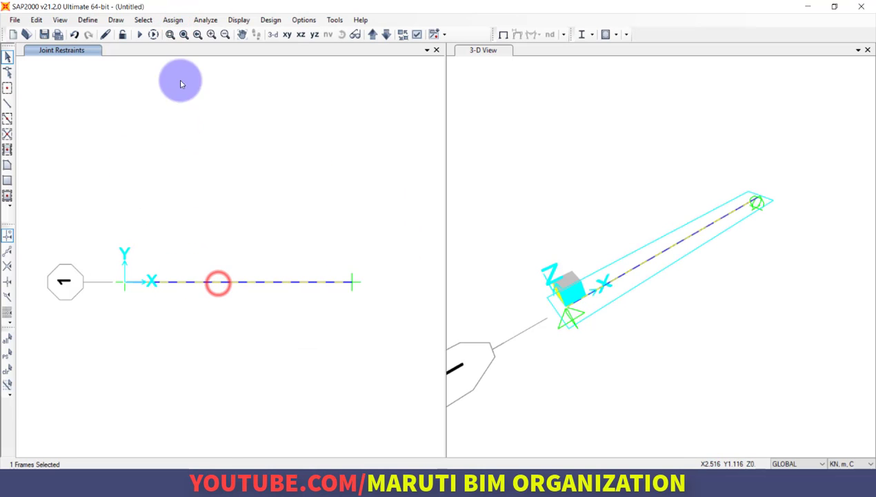
{"action": "left_click", "coordinate": [173, 19]}
{"action": "mouse_move", "coordinate": [205, 158]}
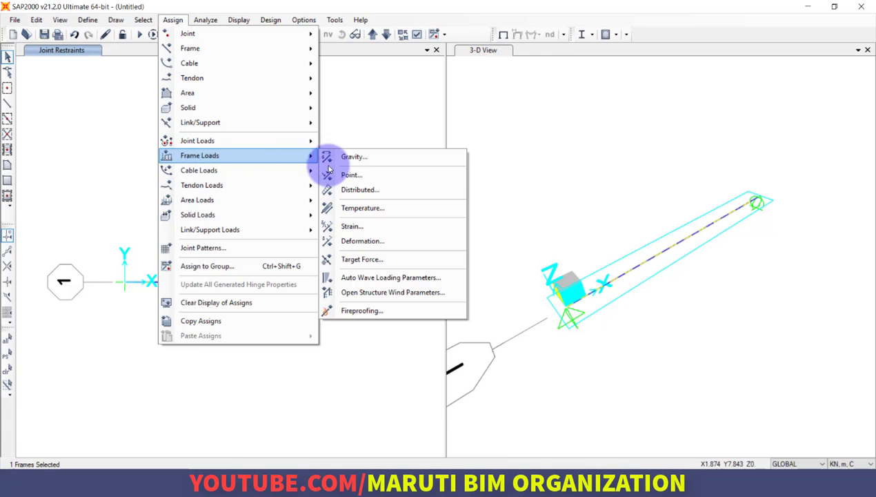
{"action": "left_click", "coordinate": [358, 176]}
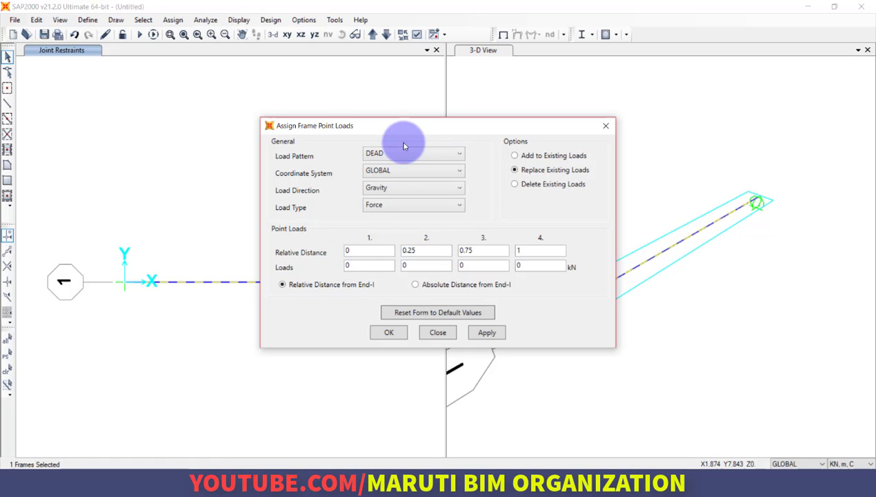
{"action": "left_click_drag", "start_coordinate": [405, 130], "coordinate": [484, 28]}
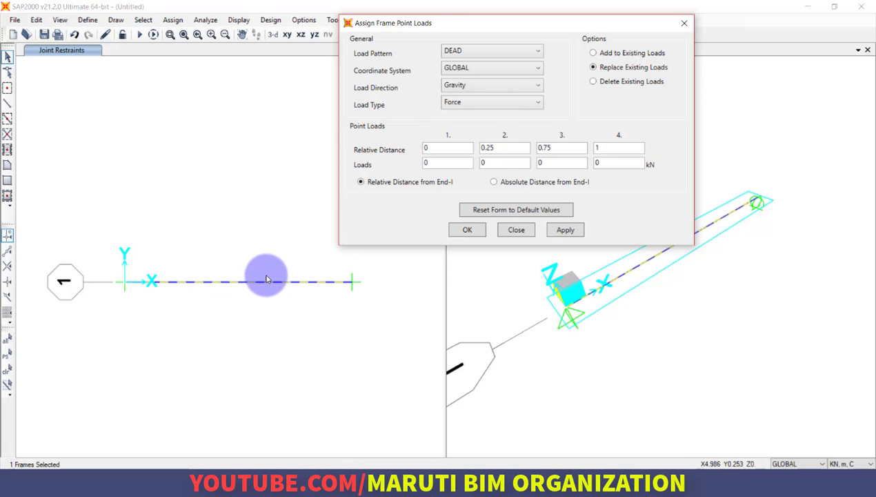
Assign a 6 kN gravity point load in the DEAD pattern at an absolute distance of 4 m from End-I, replacing existing loads.
{"action": "left_click", "coordinate": [439, 148]}
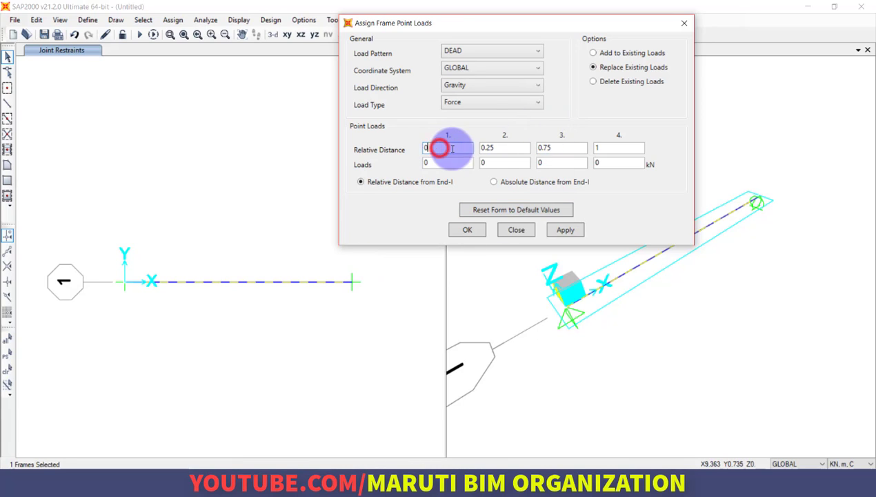
{"action": "left_click", "coordinate": [504, 147]}
{"action": "left_click", "coordinate": [567, 147]}
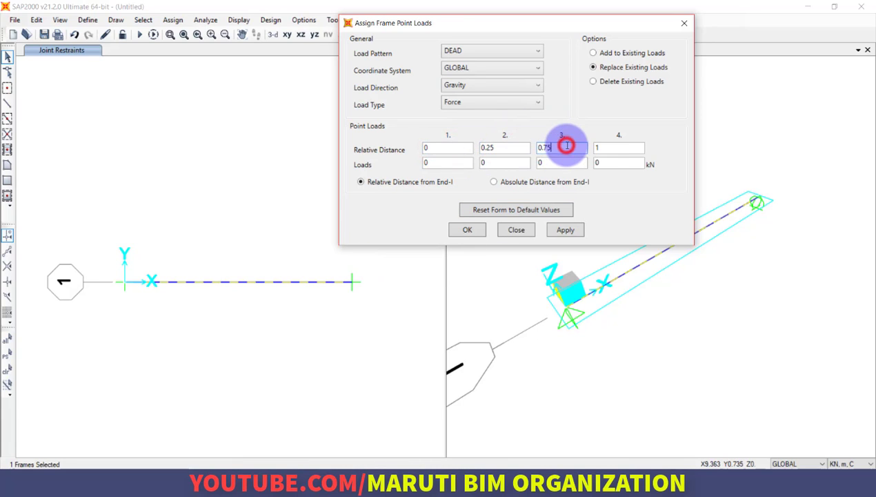
{"action": "left_click", "coordinate": [613, 148]}
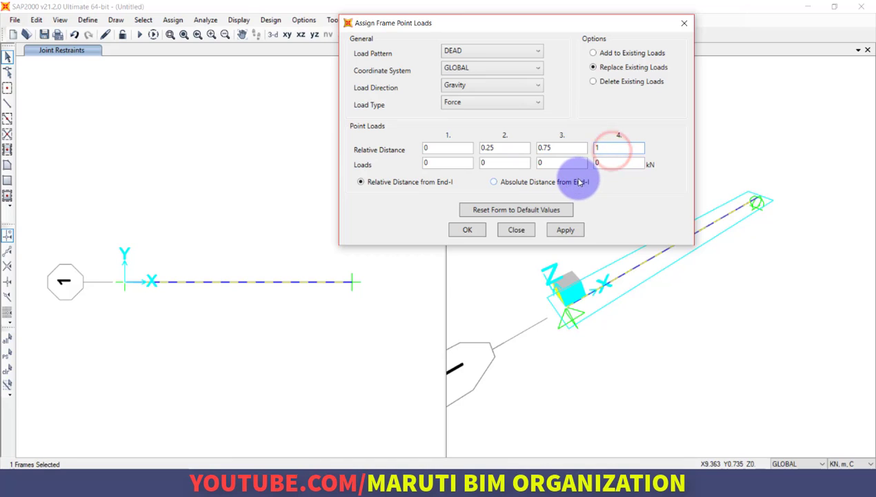
{"action": "left_click", "coordinate": [580, 182]}
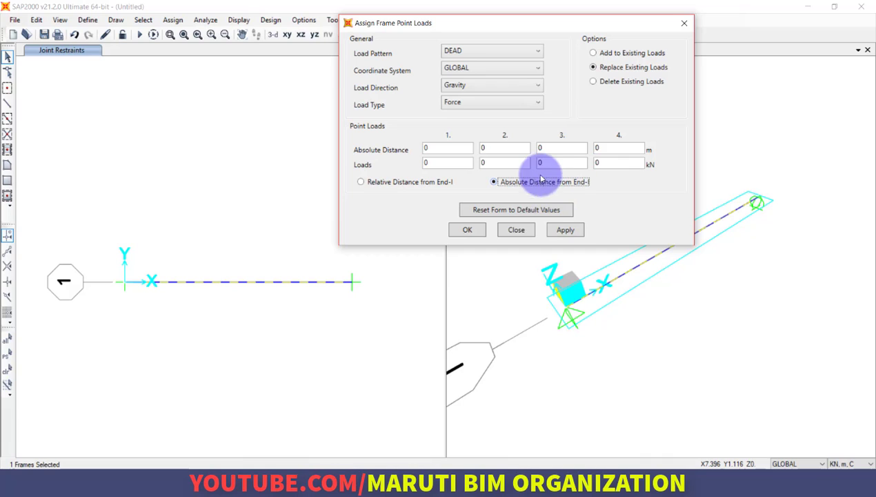
{"action": "left_click", "coordinate": [513, 149]}
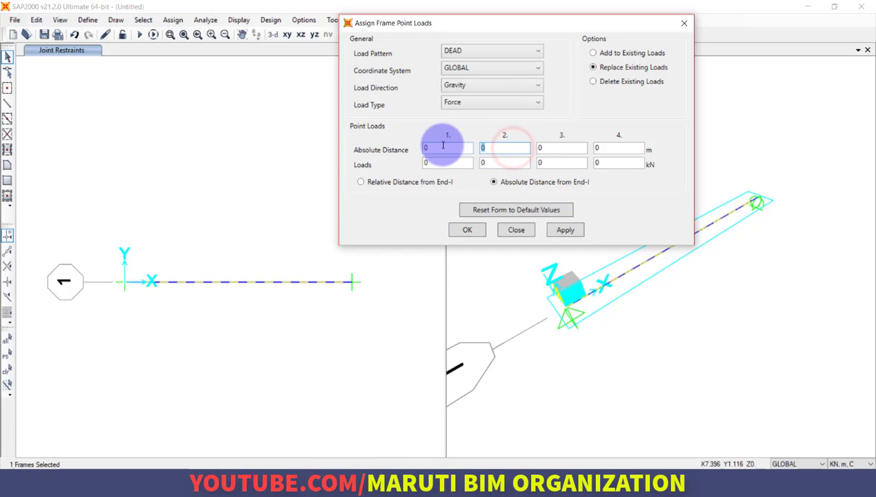
{"action": "left_click", "coordinate": [493, 163]}
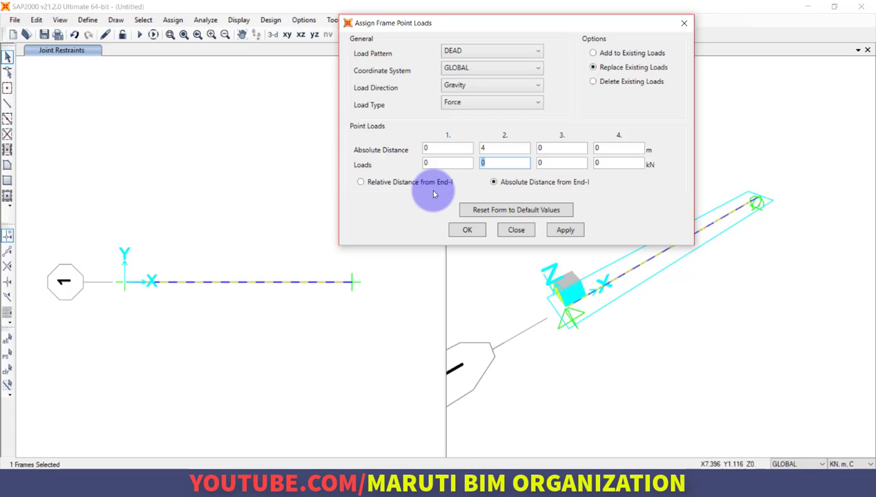
{"action": "type", "text": "6"}
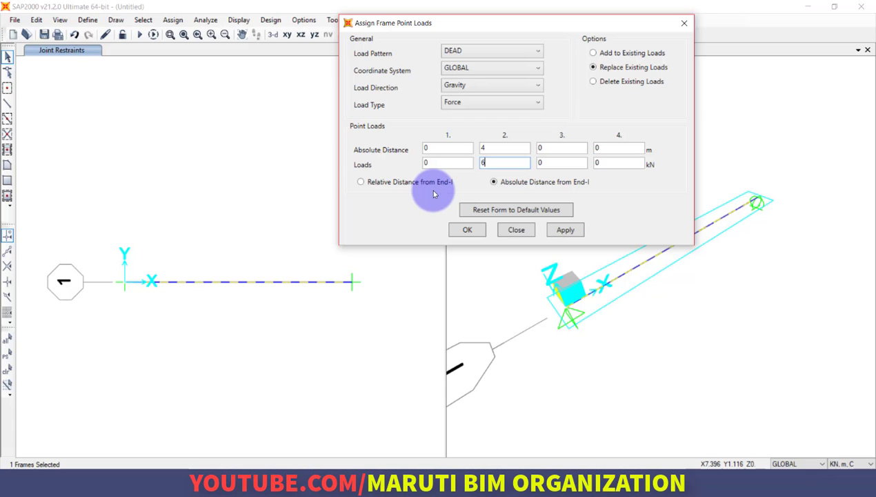
{"action": "left_click", "coordinate": [566, 230]}
{"action": "left_click", "coordinate": [473, 234]}
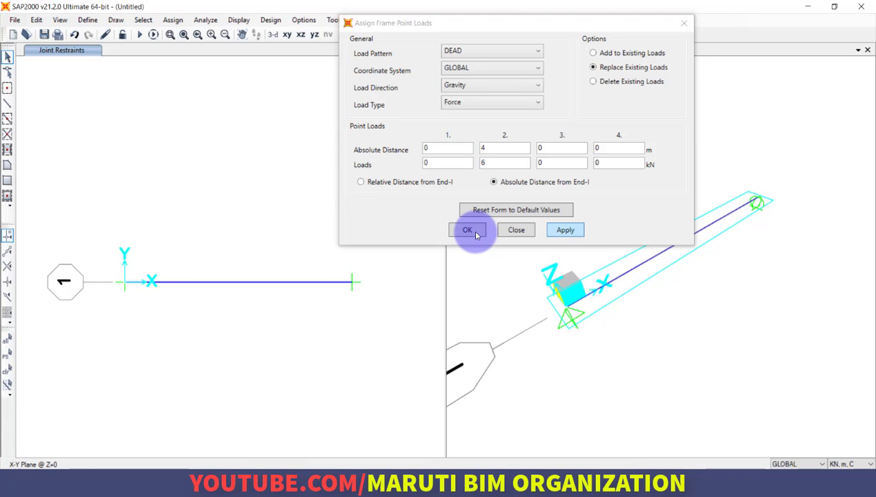
{"action": "left_click", "coordinate": [472, 232]}
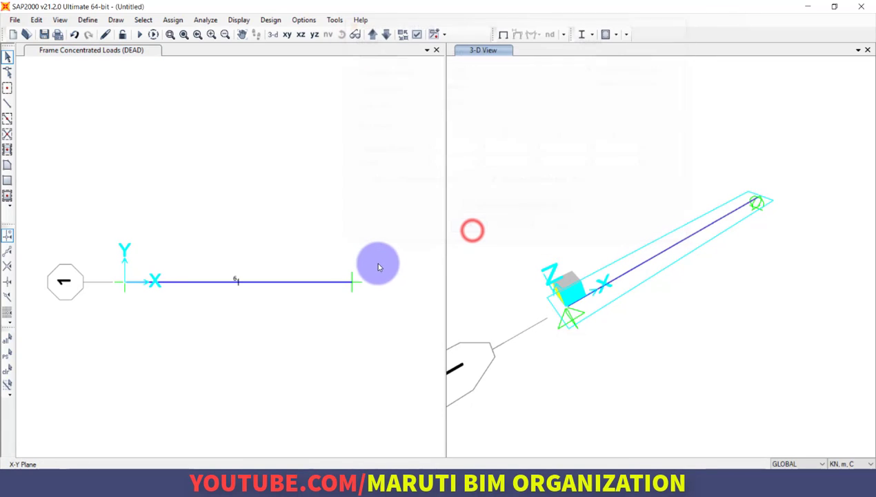
{"action": "left_click", "coordinate": [315, 318]}
{"action": "scroll", "coordinate": [260, 303], "scroll_direction": "up", "scroll_amount": 5}
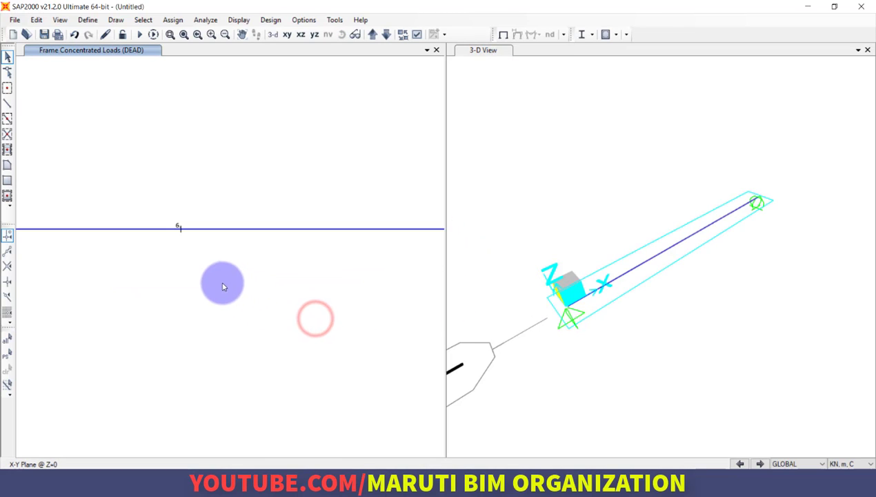
{"action": "middle_click_drag", "start_coordinate": [388, 246], "coordinate": [261, 235]}
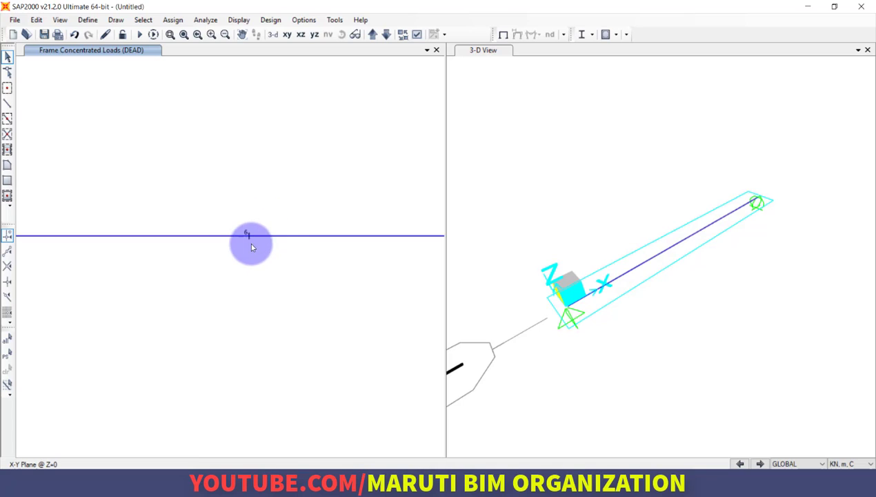
{"action": "scroll", "coordinate": [231, 250], "scroll_direction": "down", "scroll_amount": 3}
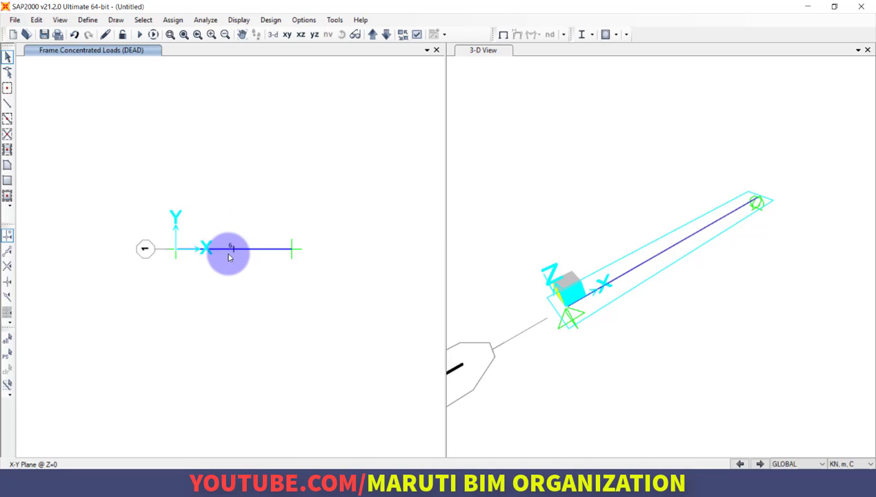
{"action": "scroll", "coordinate": [229, 254], "scroll_direction": "up", "scroll_amount": 2}
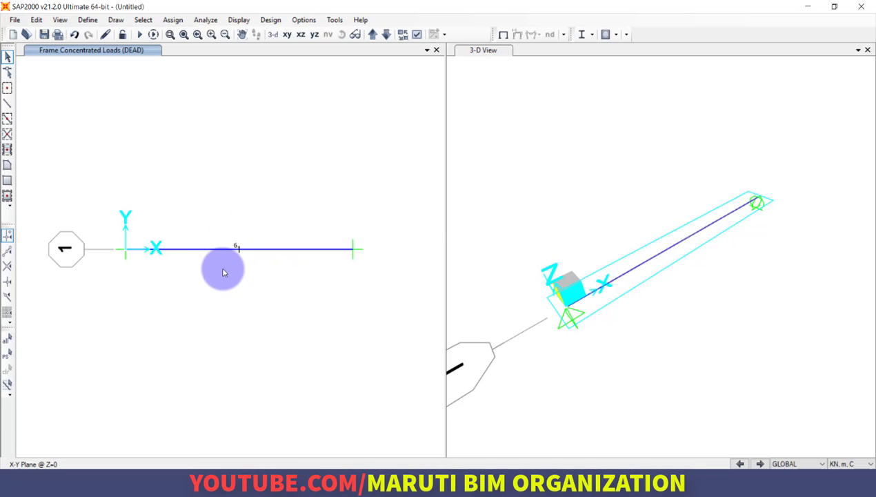
{"action": "left_click", "coordinate": [222, 276]}
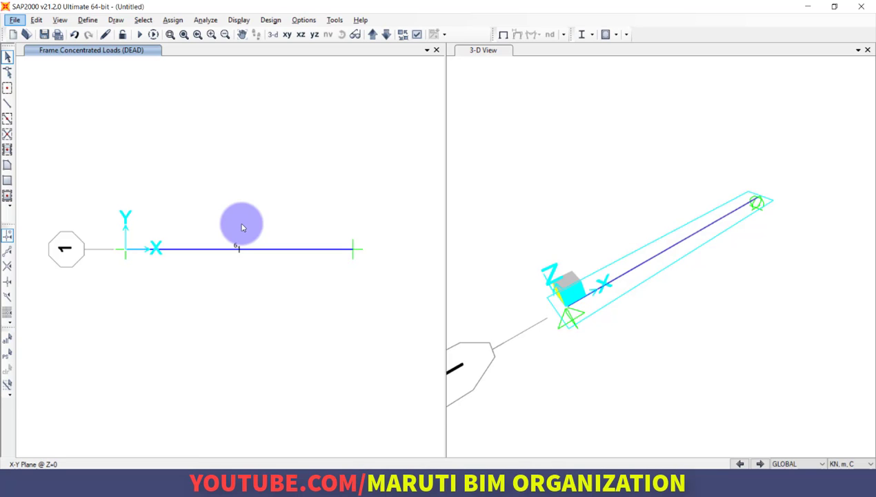
{"action": "left_click", "coordinate": [205, 20]}
{"action": "left_click", "coordinate": [222, 99]}
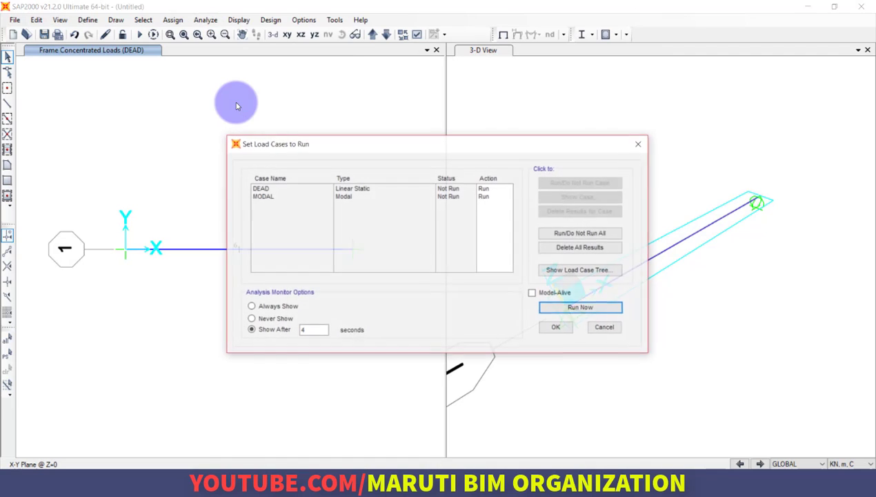
{"action": "key", "text": "Return"}
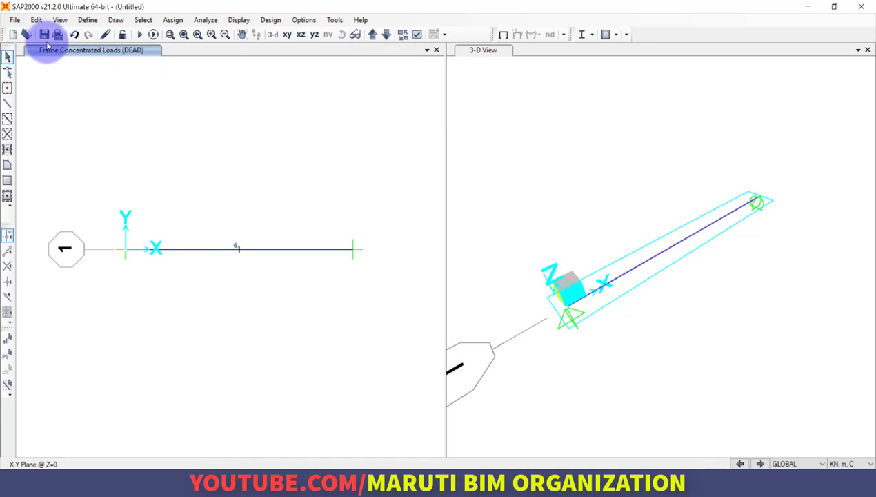
Save the model in the Documents folder as BEAM 1.
{"action": "left_click", "coordinate": [43, 35]}
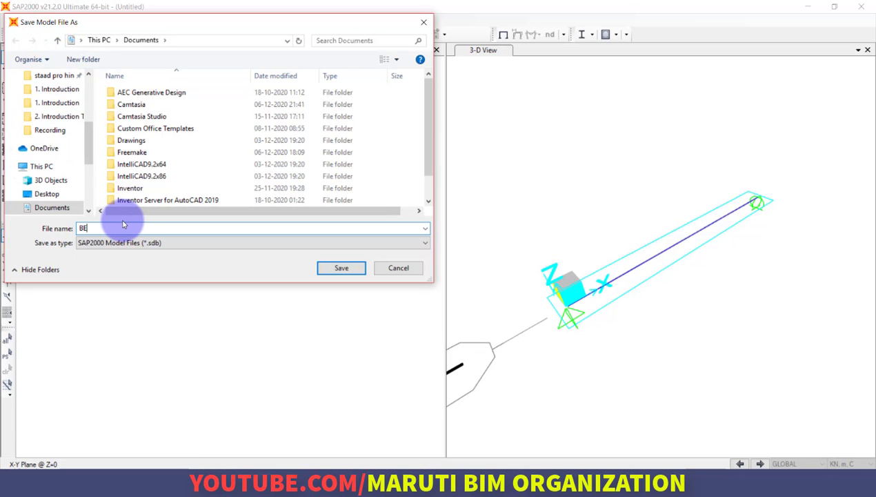
{"action": "type", "text": "BEAM 1"}
{"action": "key", "text": "Return"}
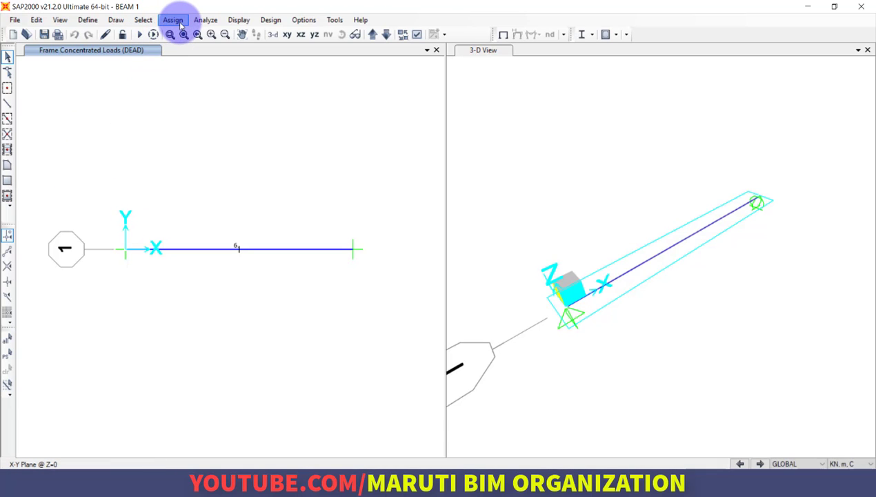
Run the analysis for the DEAD and MODAL load cases and dismiss the analysis messages.
{"action": "left_click", "coordinate": [205, 19]}
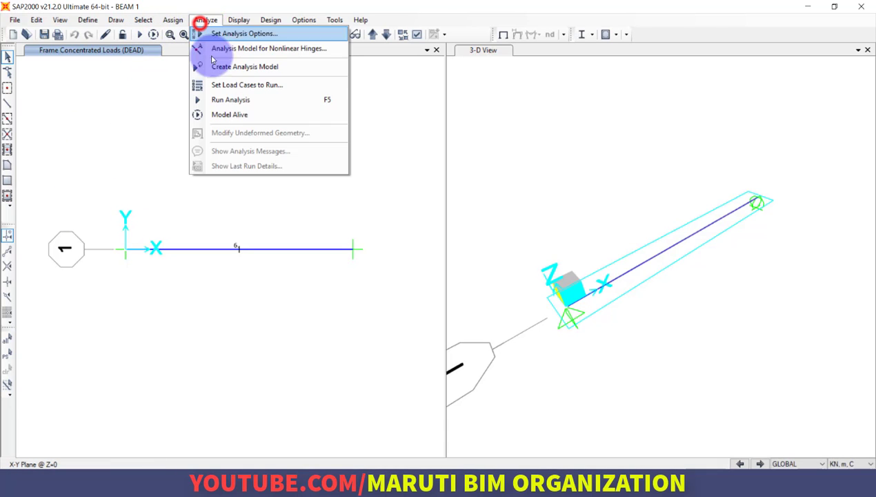
{"action": "left_click", "coordinate": [228, 102]}
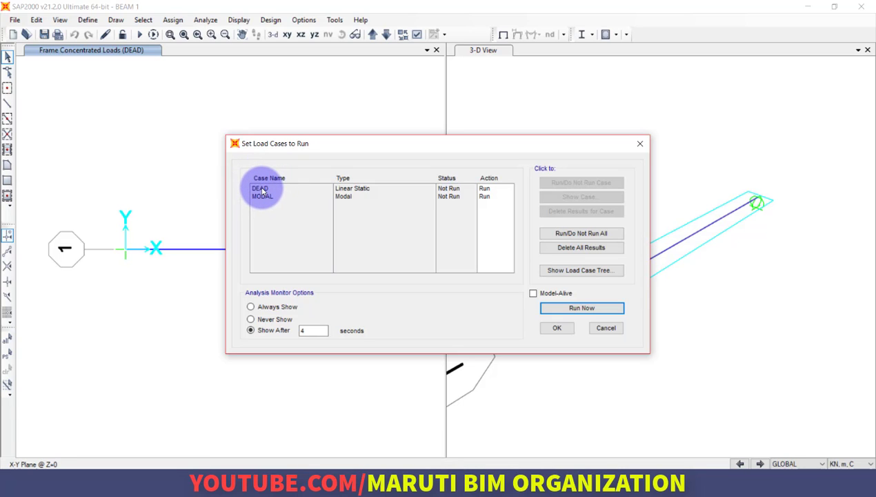
{"action": "left_click", "coordinate": [608, 308]}
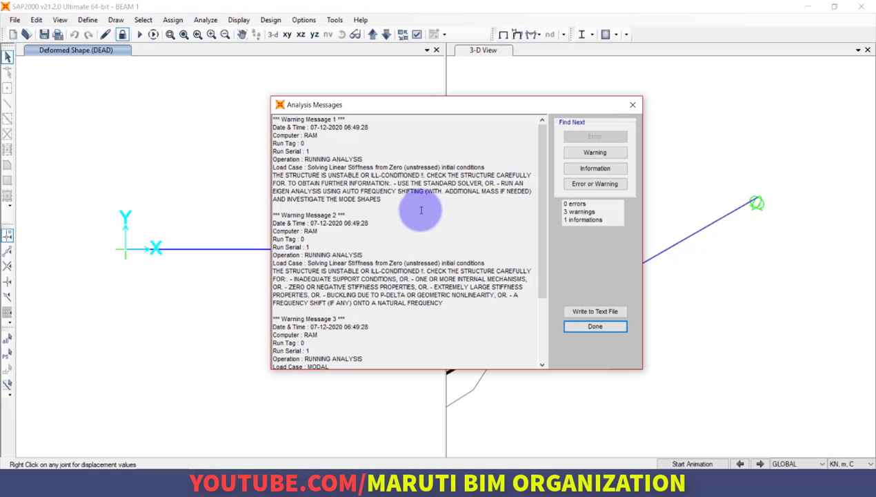
{"action": "left_click", "coordinate": [595, 326]}
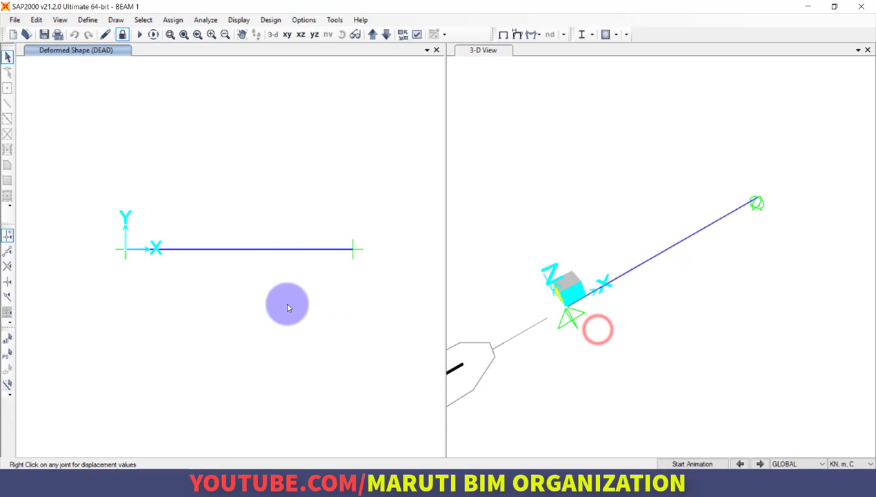
{"action": "left_click", "coordinate": [287, 304]}
{"action": "left_click", "coordinate": [200, 213]}
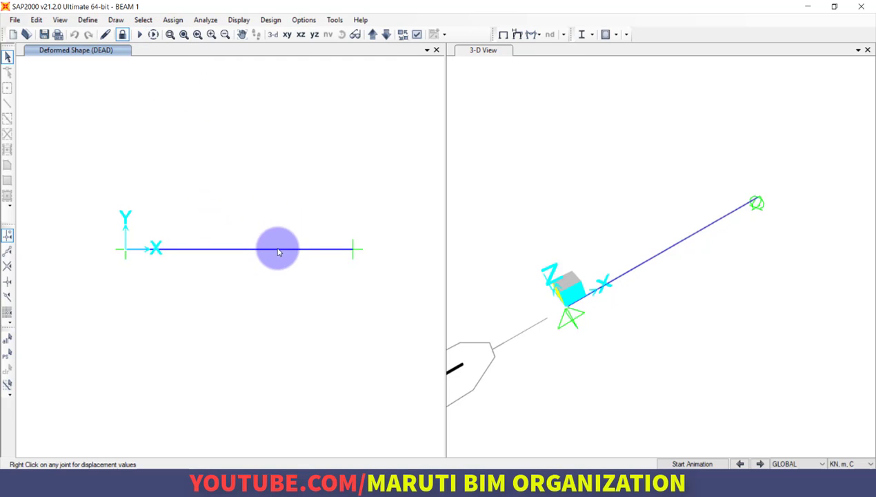
{"action": "left_click", "coordinate": [270, 212]}
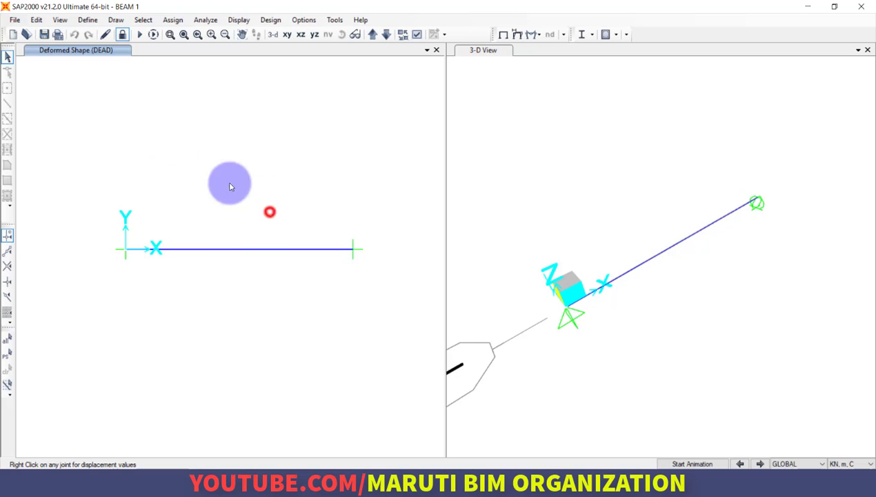
Unlock the model and reassign the beam's 6 kN DEAD gravity point load at a relative distance of 0.5 from End-I, replacing existing loads.
{"action": "left_click", "coordinate": [122, 34]}
{"action": "left_click", "coordinate": [455, 284]}
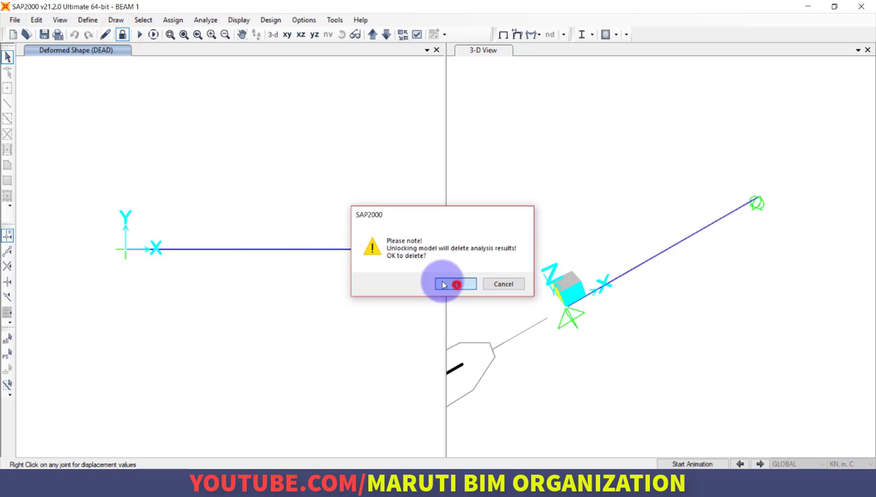
{"action": "left_click", "coordinate": [314, 248]}
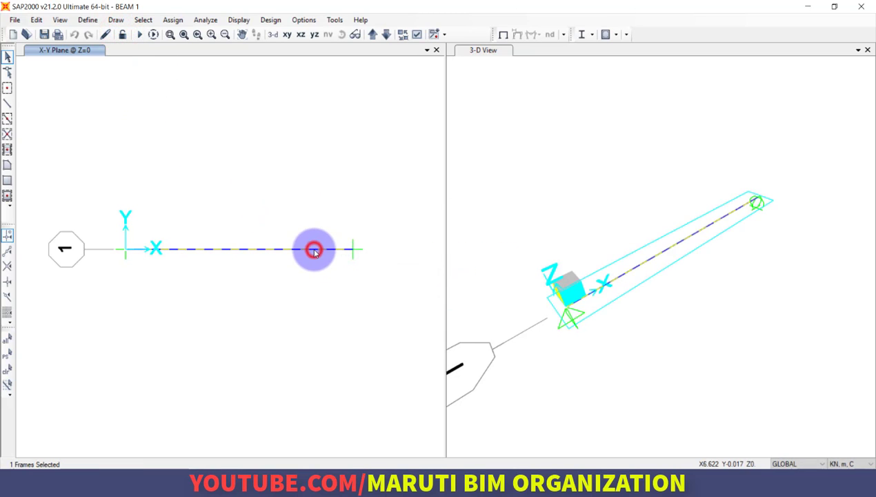
{"action": "left_click", "coordinate": [173, 20]}
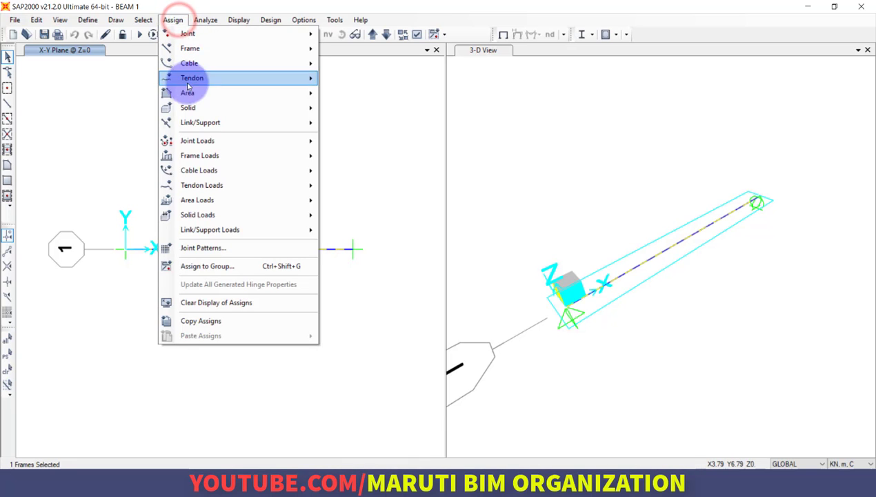
{"action": "mouse_move", "coordinate": [221, 156]}
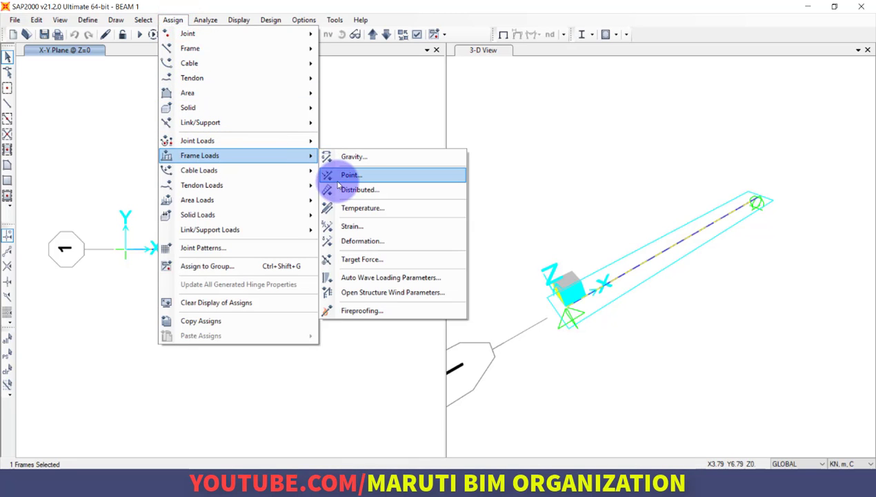
{"action": "left_click", "coordinate": [340, 175]}
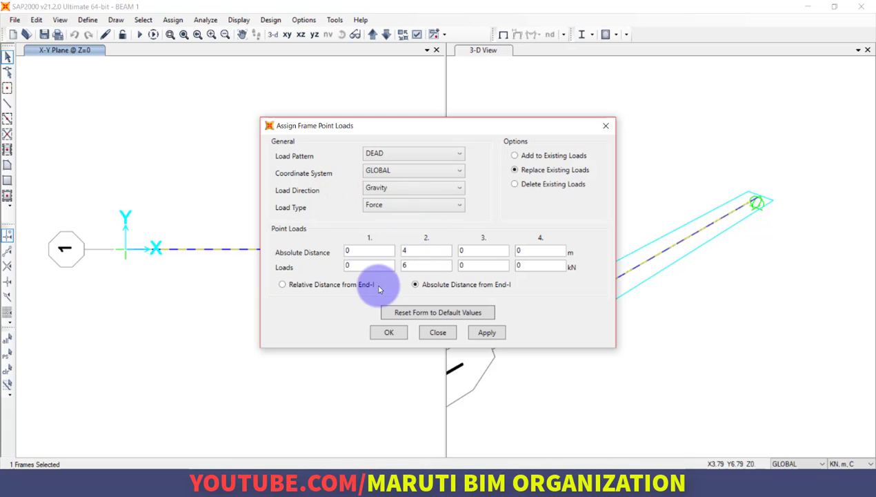
{"action": "left_click", "coordinate": [330, 285]}
{"action": "double_click", "coordinate": [428, 250]}
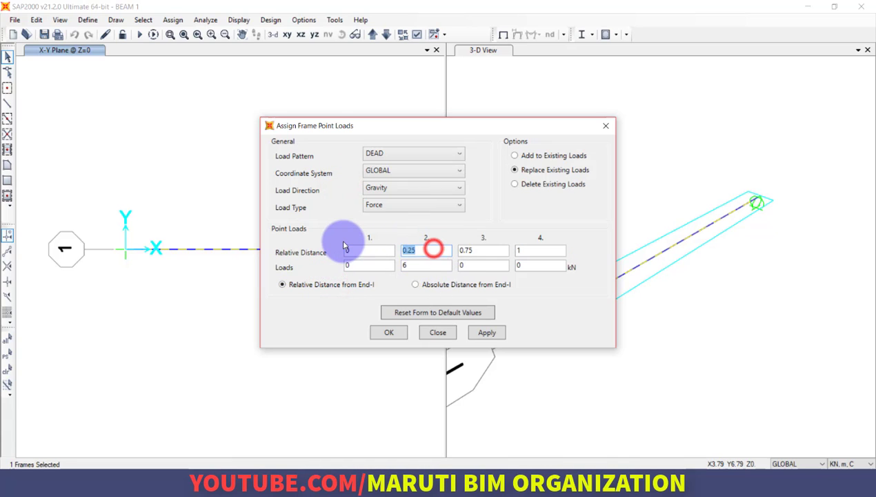
{"action": "type", "text": "0"}
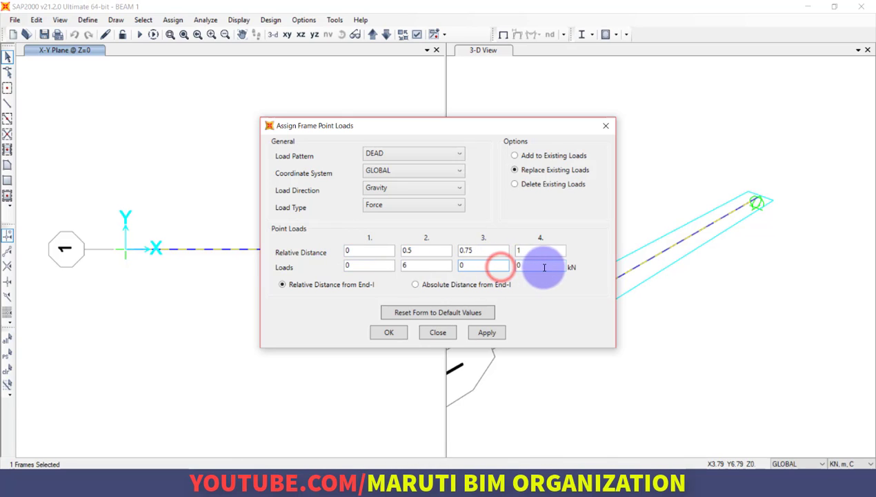
{"action": "left_click", "coordinate": [389, 333]}
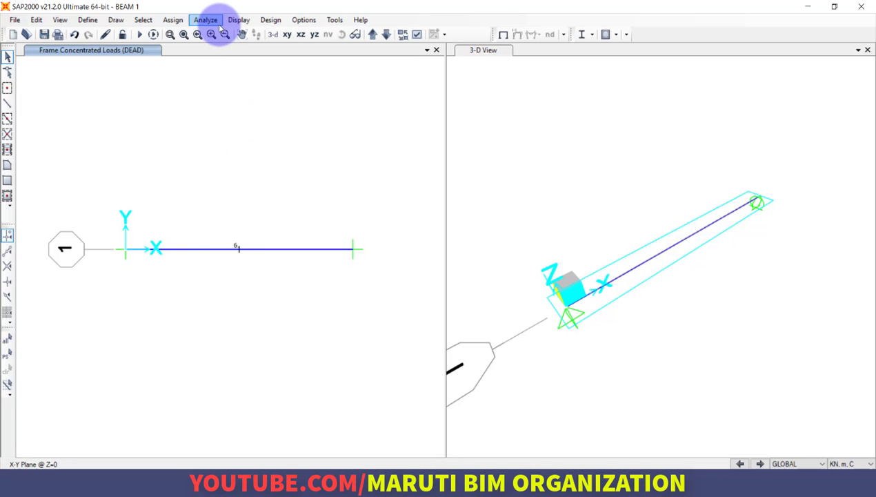
Rerun the analysis for the DEAD and MODAL load cases and close the analysis messages.
{"action": "left_click", "coordinate": [152, 36]}
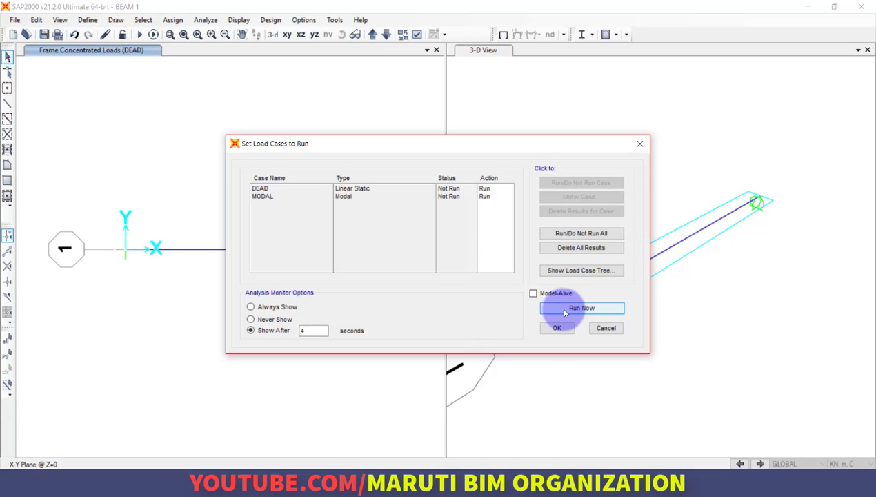
{"action": "left_click", "coordinate": [565, 312]}
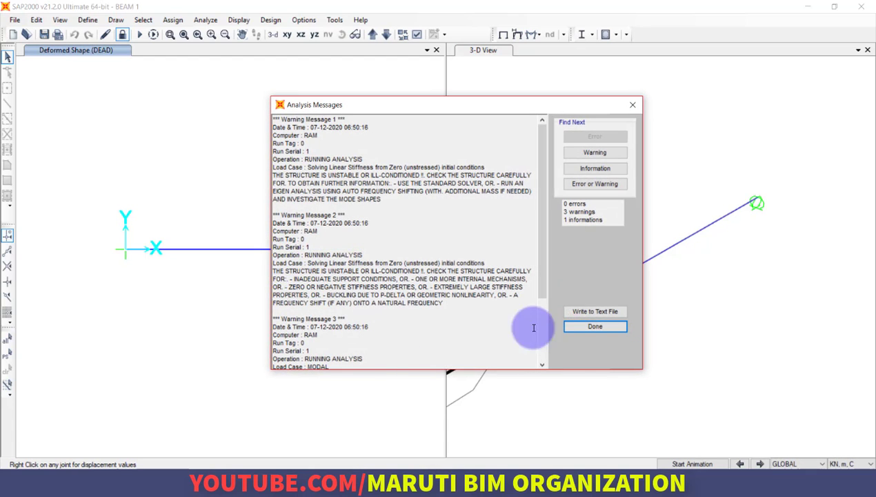
{"action": "left_click", "coordinate": [593, 327]}
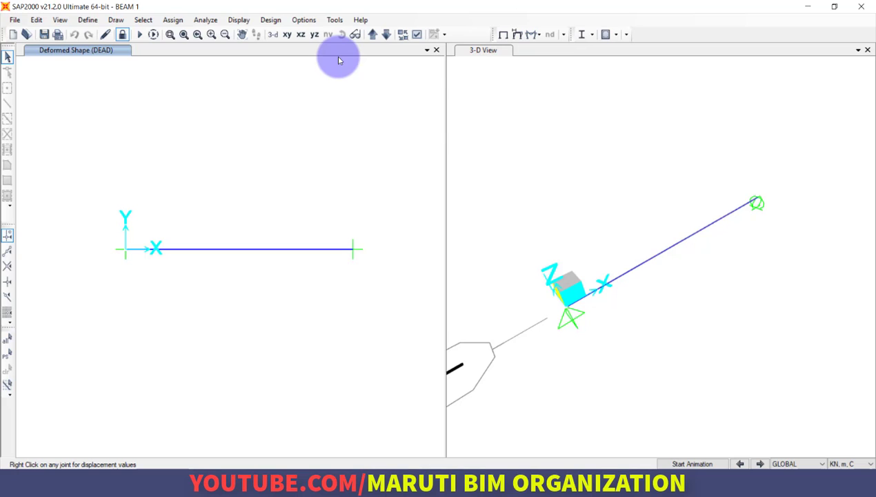
Display the frame Shear 2-2 force diagram for the DEAD case with automatic scaling and values shown.
{"action": "left_click", "coordinate": [271, 20]}
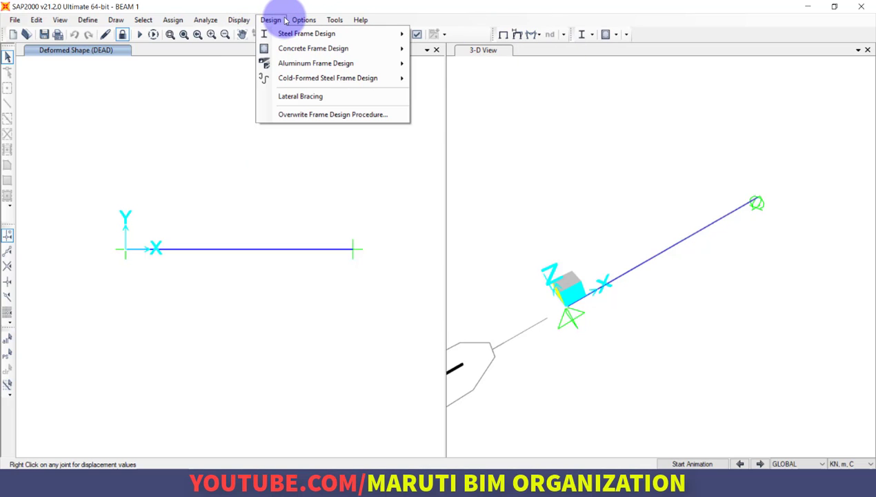
{"action": "left_click", "coordinate": [252, 21]}
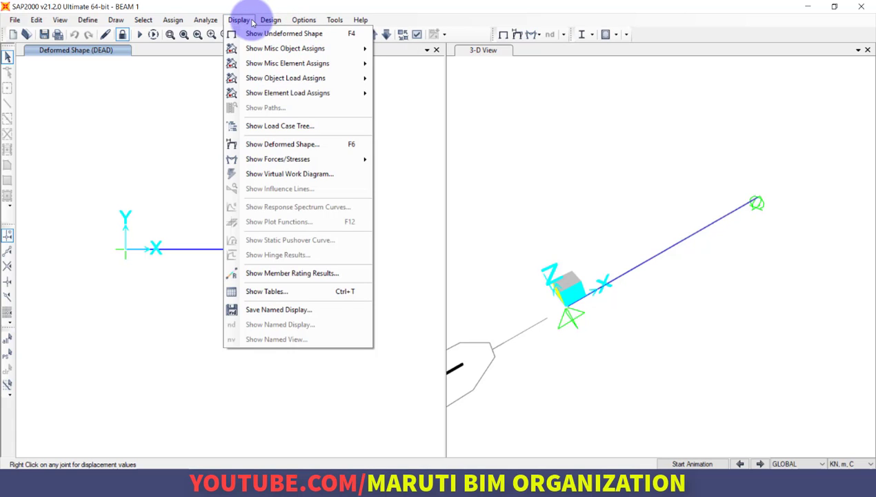
{"action": "left_click", "coordinate": [284, 159]}
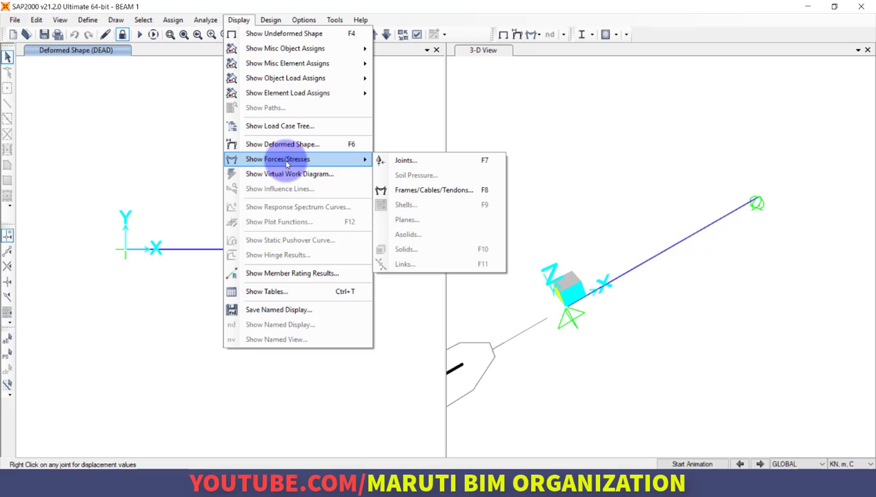
{"action": "left_click", "coordinate": [460, 197]}
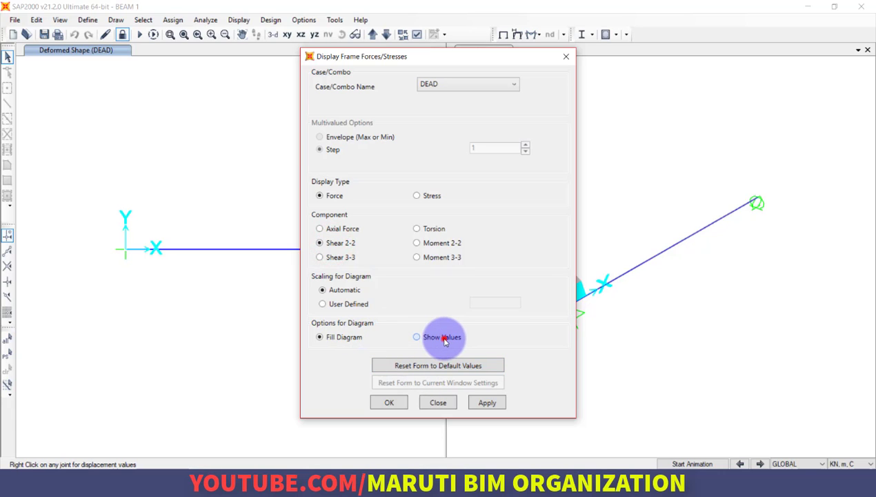
{"action": "left_click", "coordinate": [417, 337]}
{"action": "left_click", "coordinate": [487, 403]}
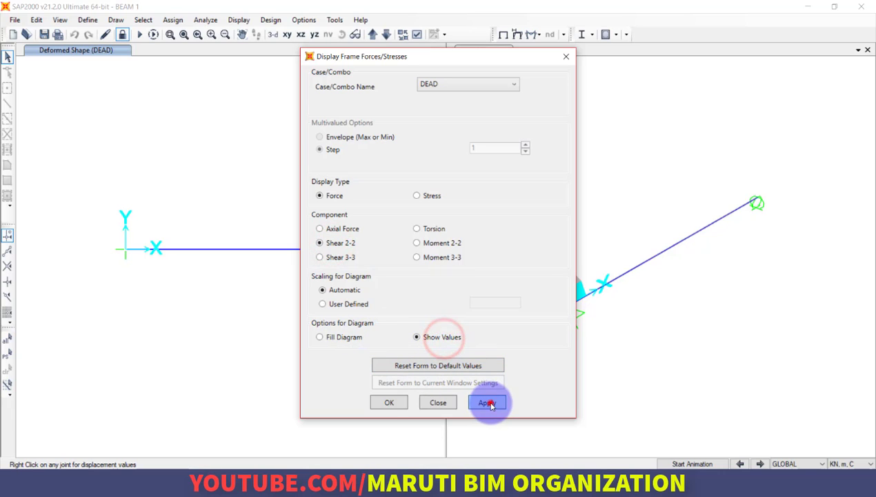
{"action": "left_click", "coordinate": [387, 403]}
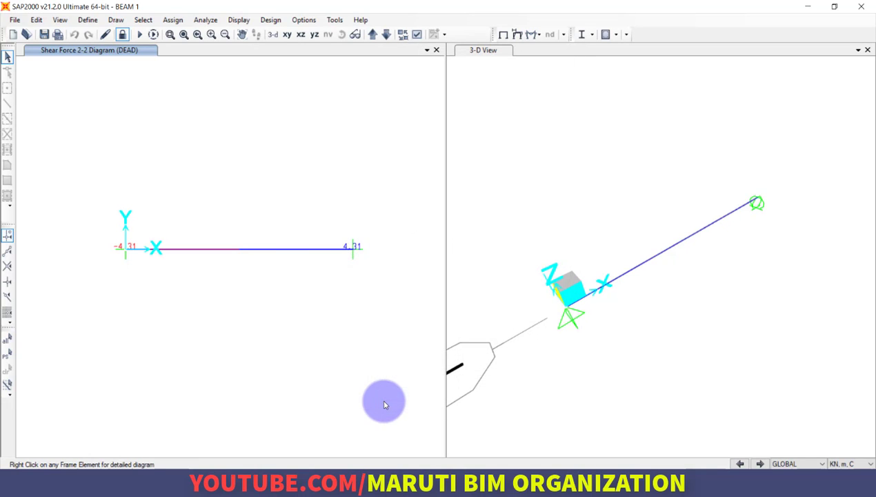
Examine the shear force values at midspan and at the beam's ends in the Shear 2-2 diagram.
{"action": "left_click", "coordinate": [301, 332]}
{"action": "scroll", "coordinate": [234, 249], "scroll_direction": "up", "scroll_amount": 6}
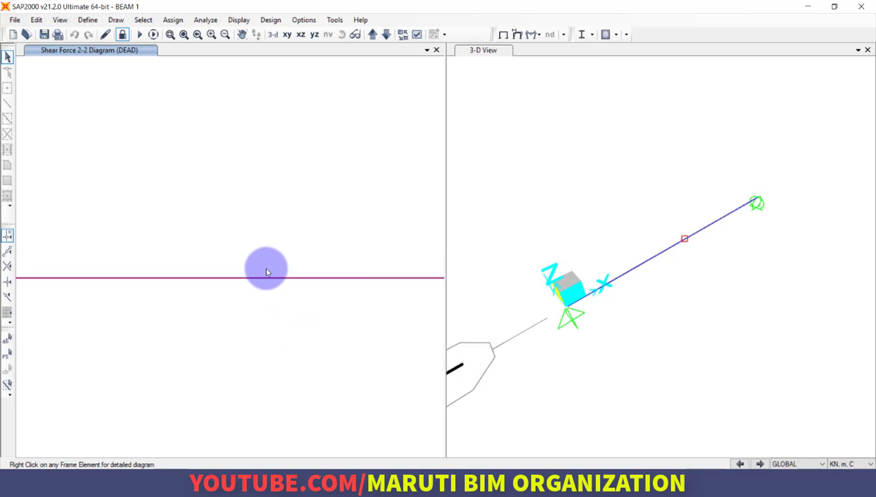
{"action": "scroll", "coordinate": [268, 272], "scroll_direction": "down", "scroll_amount": 6}
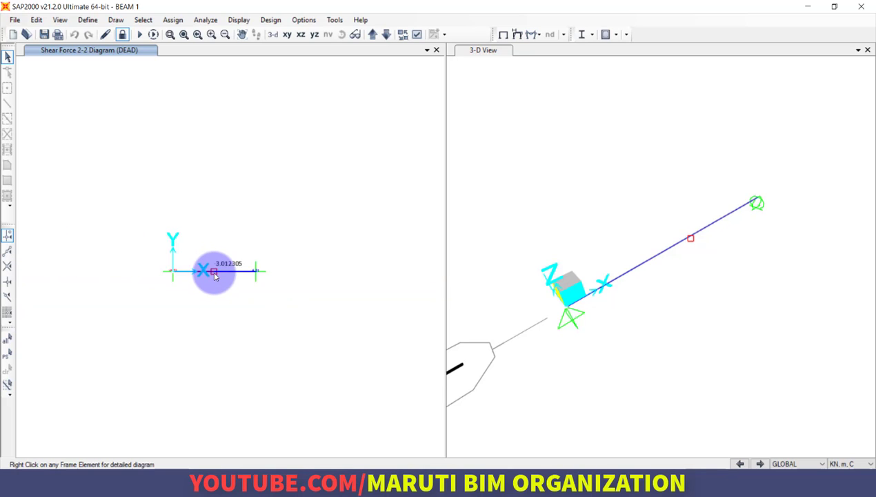
{"action": "scroll", "coordinate": [215, 276], "scroll_direction": "up", "scroll_amount": 3}
{"action": "scroll", "coordinate": [303, 270], "scroll_direction": "up", "scroll_amount": 2}
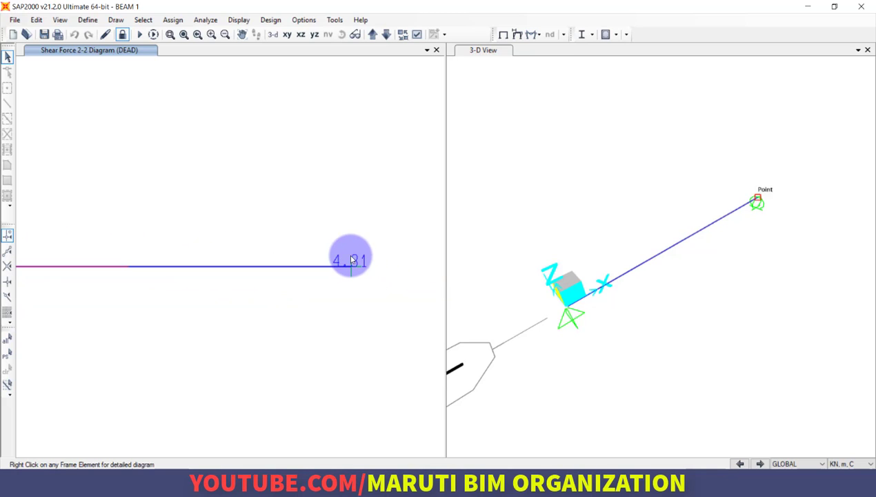
{"action": "scroll", "coordinate": [349, 265], "scroll_direction": "down", "scroll_amount": 3}
{"action": "scroll", "coordinate": [290, 264], "scroll_direction": "up", "scroll_amount": 2}
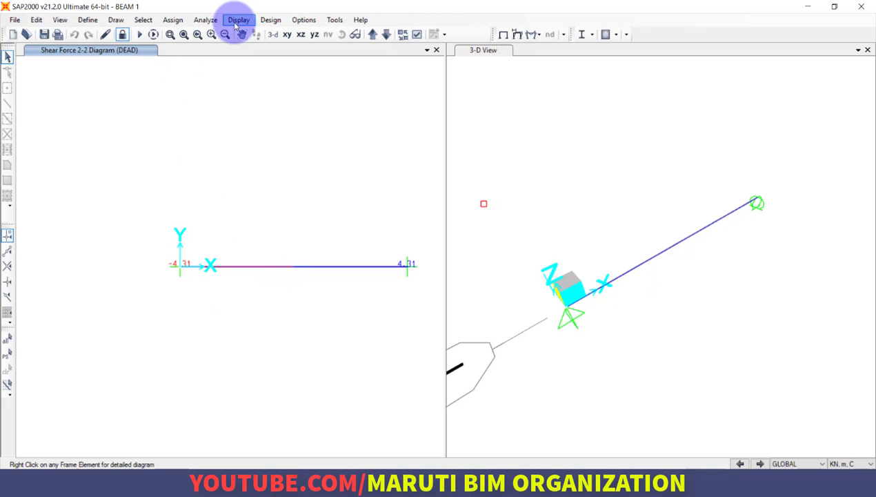
Switch the DEAD Shear 2-2 diagram to the Fill Diagram option and inspect it along the beam.
{"action": "key", "text": "F8"}
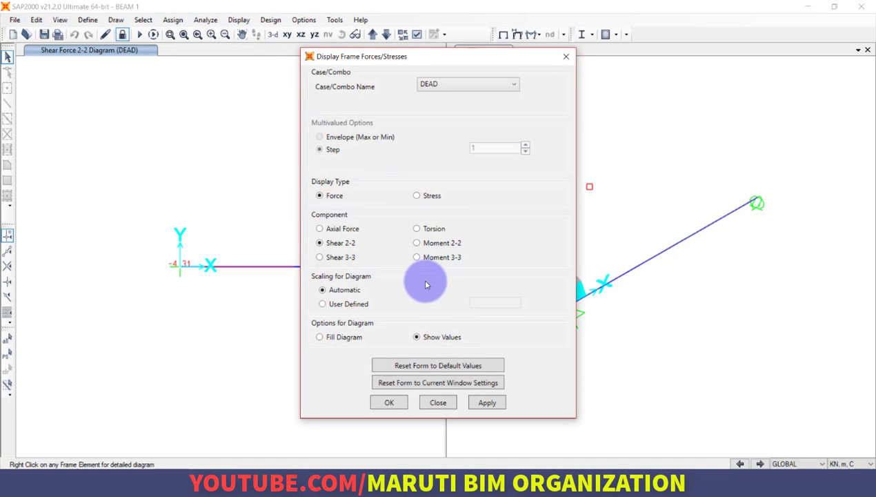
{"action": "left_click", "coordinate": [338, 337]}
{"action": "left_click", "coordinate": [485, 402]}
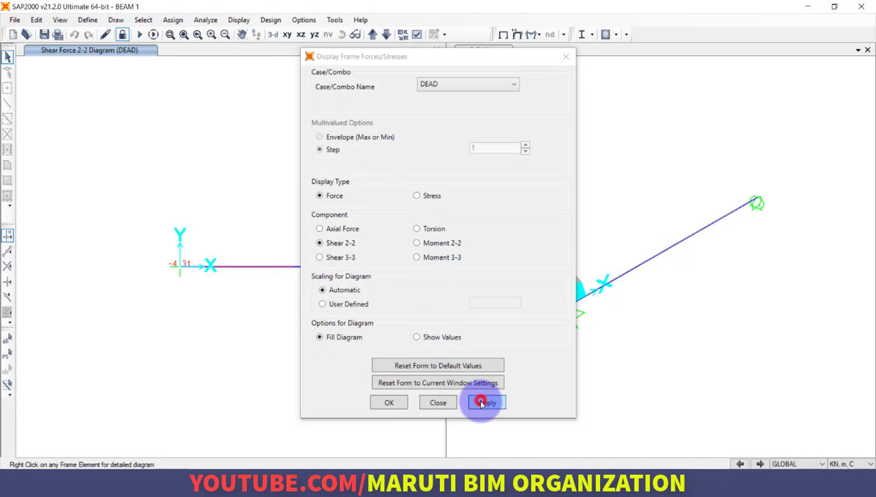
{"action": "left_click", "coordinate": [390, 403]}
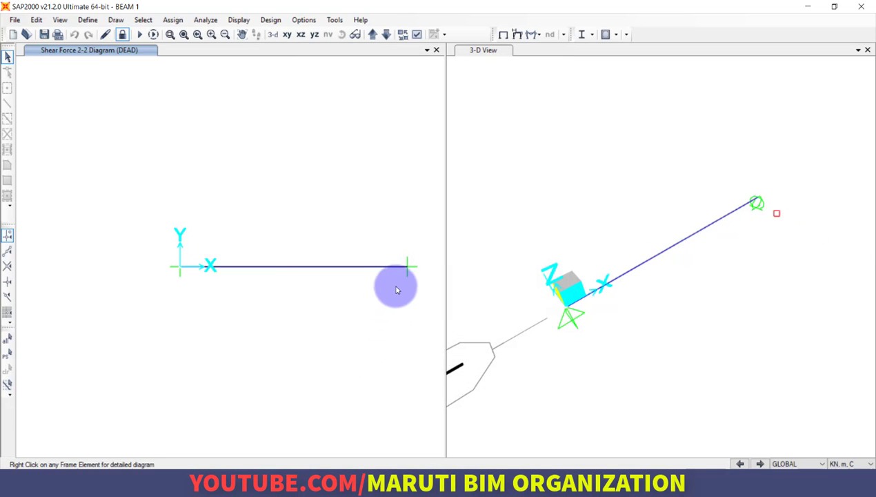
{"action": "scroll", "coordinate": [397, 290], "scroll_direction": "up", "scroll_amount": 5}
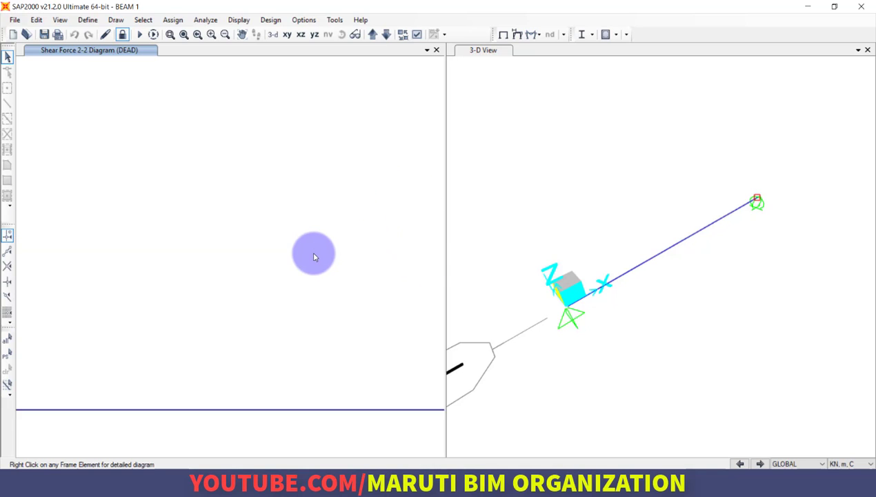
{"action": "scroll", "coordinate": [314, 254], "scroll_direction": "down", "scroll_amount": 5}
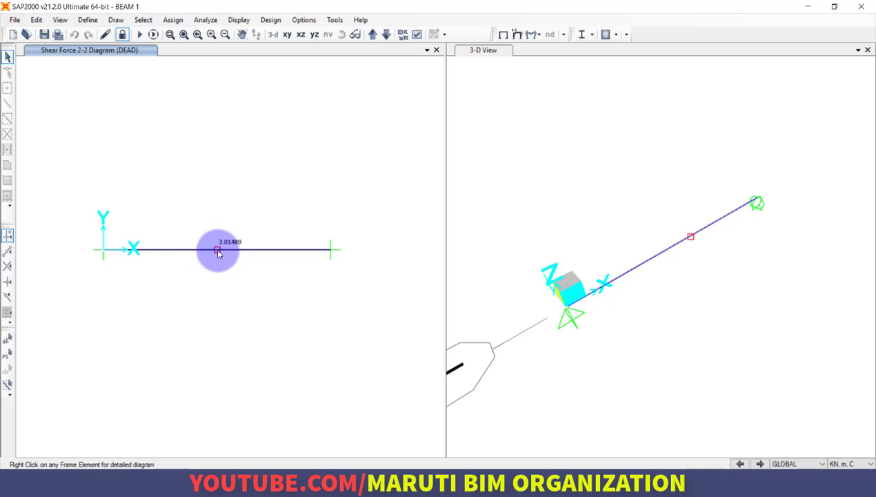
Display the frame Moment 3-3 diagram for the DEAD case with values shown and check the moment near midspan.
{"action": "left_click", "coordinate": [238, 20]}
{"action": "left_click", "coordinate": [180, 172]}
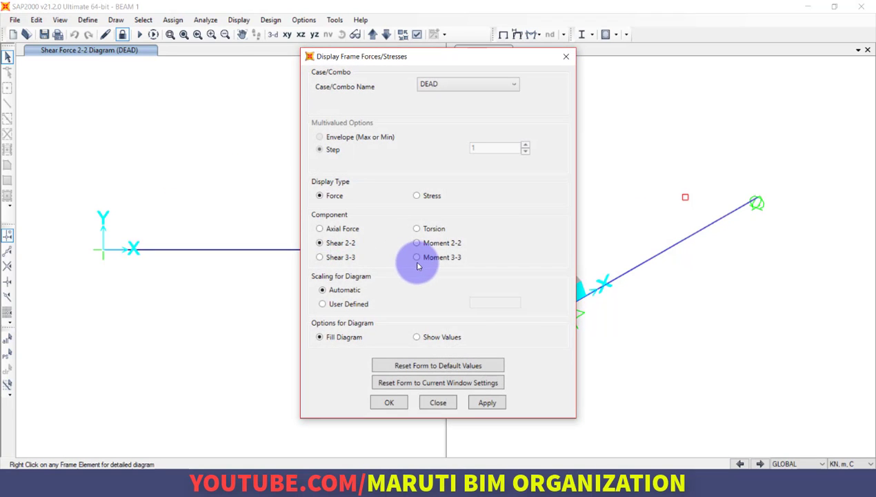
{"action": "left_click", "coordinate": [425, 261]}
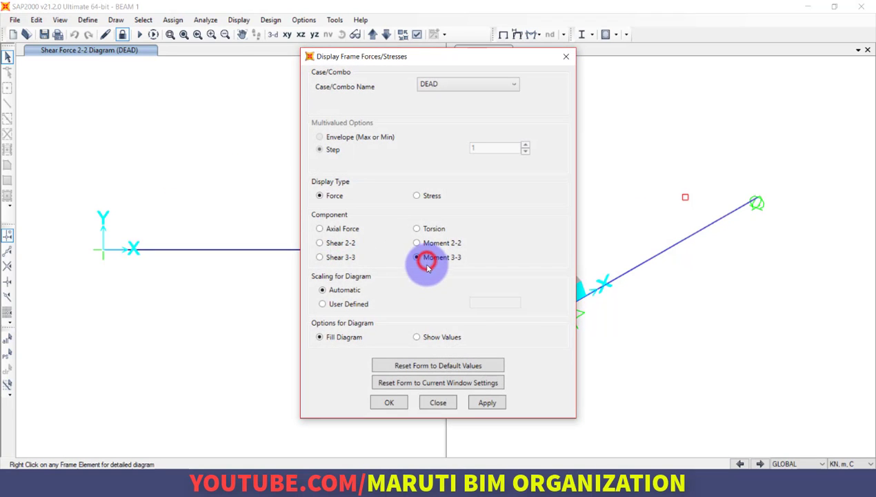
{"action": "left_click", "coordinate": [428, 340]}
{"action": "left_click", "coordinate": [488, 403]}
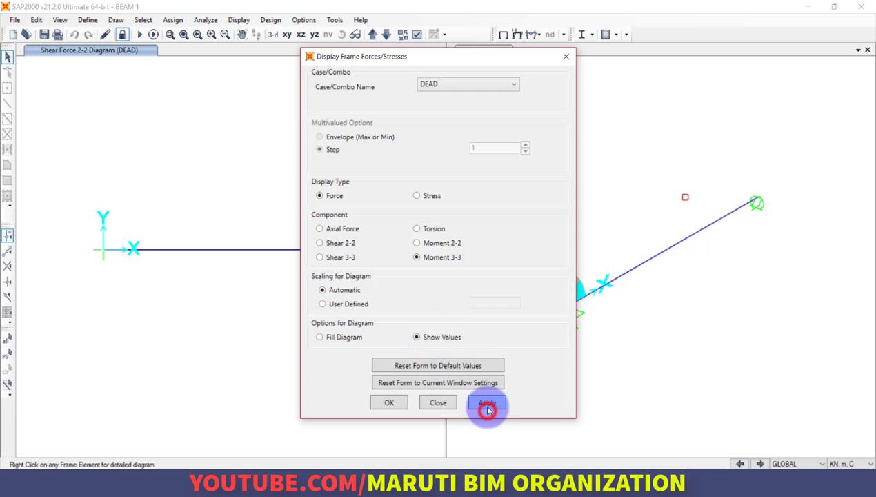
{"action": "left_click", "coordinate": [391, 404]}
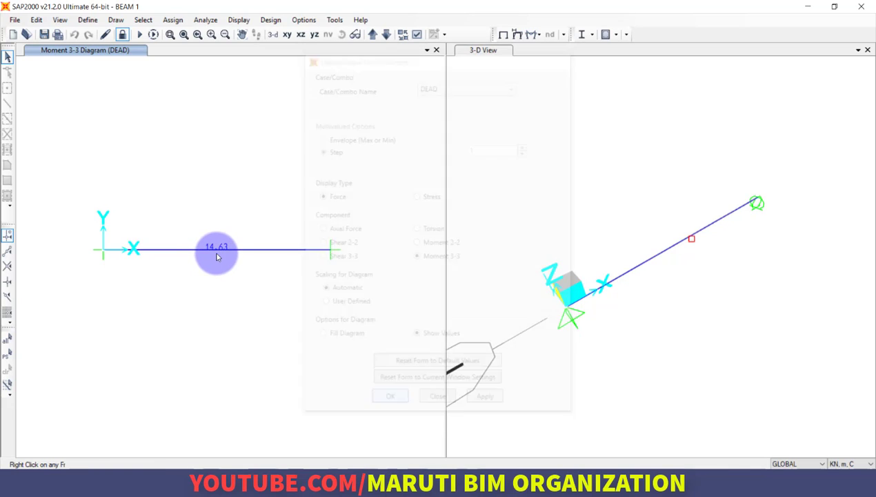
{"action": "mouse_move", "coordinate": [228, 253]}
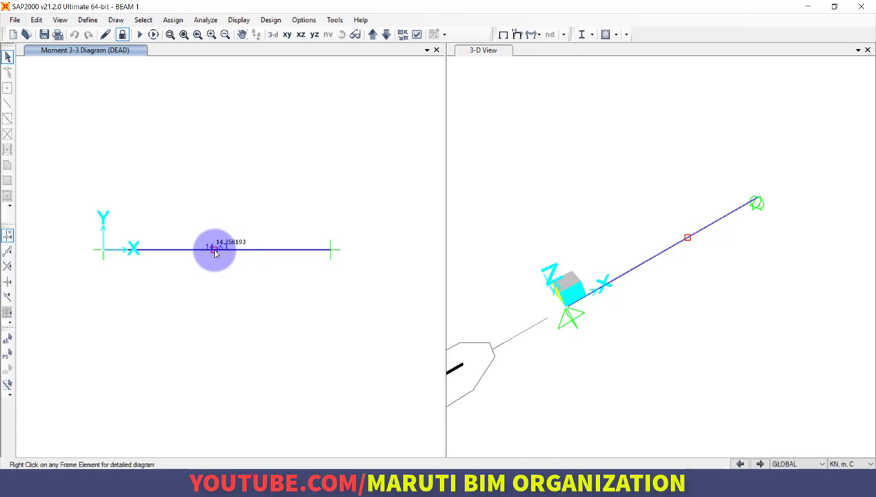